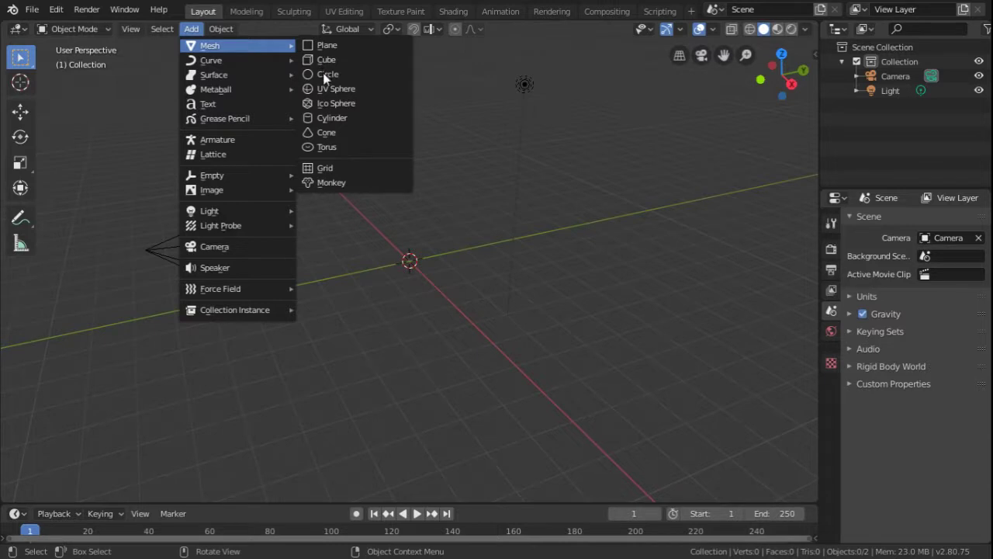
Add a mesh circle at the world origin and scale it uniformly to about 0.375.
left_click(324, 74)
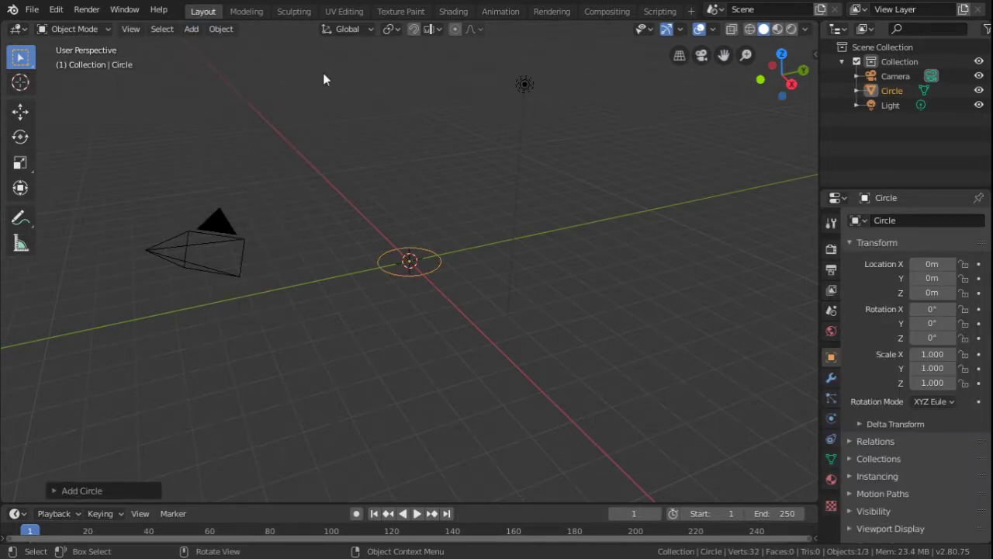
key("s")
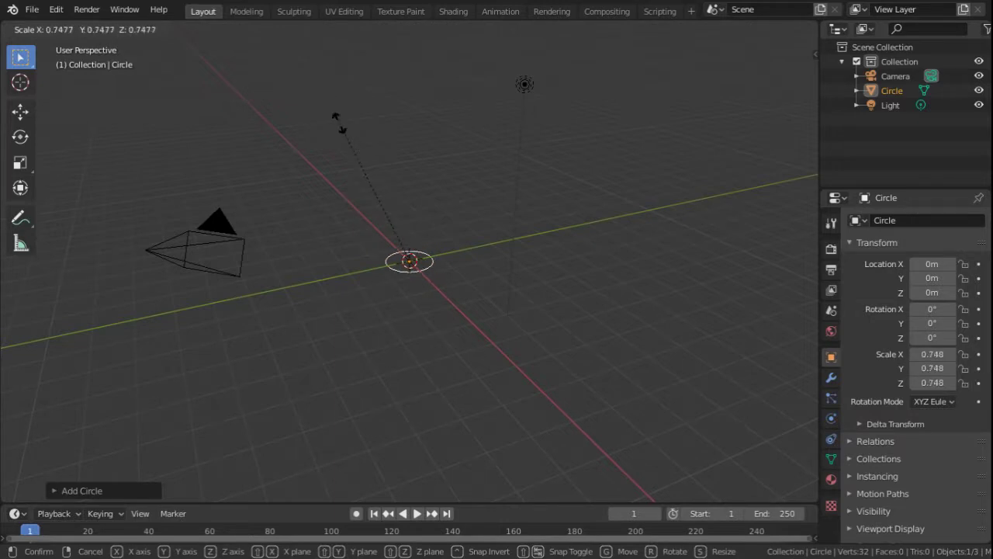
left_click(372, 195)
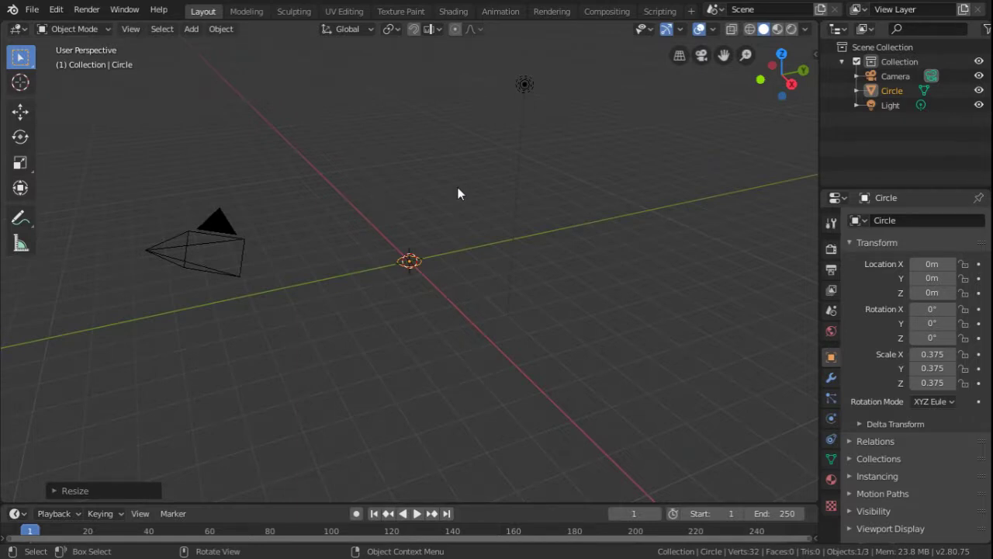
Set the circle's Y rotation to 90° so it stands upright.
left_click(929, 318)
type("90")
key("Return")
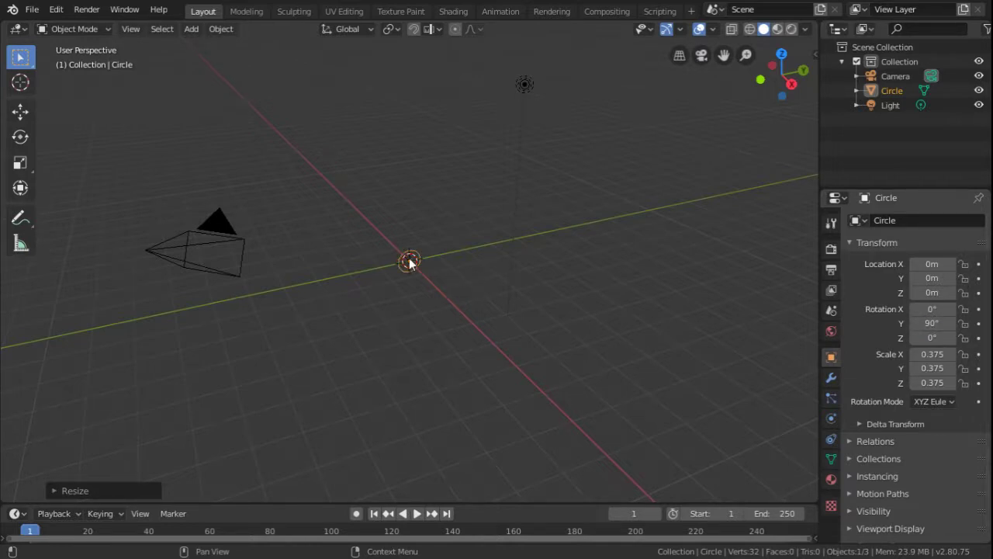
Open the circle for mesh editing in the Modeling workspace, fill it with a face and switch to face selection.
key("shift+h")
scroll(409, 262, "up", 7)
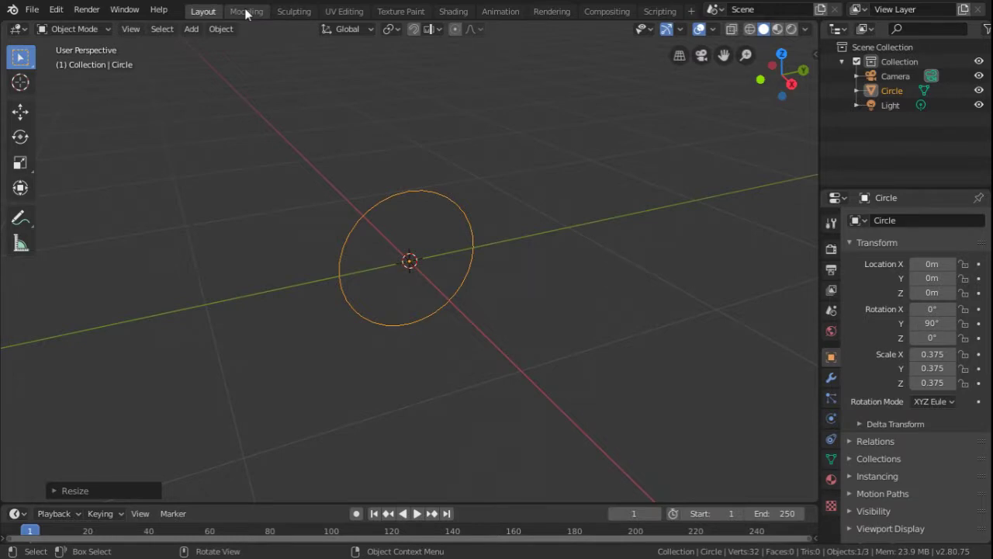
left_click(245, 11)
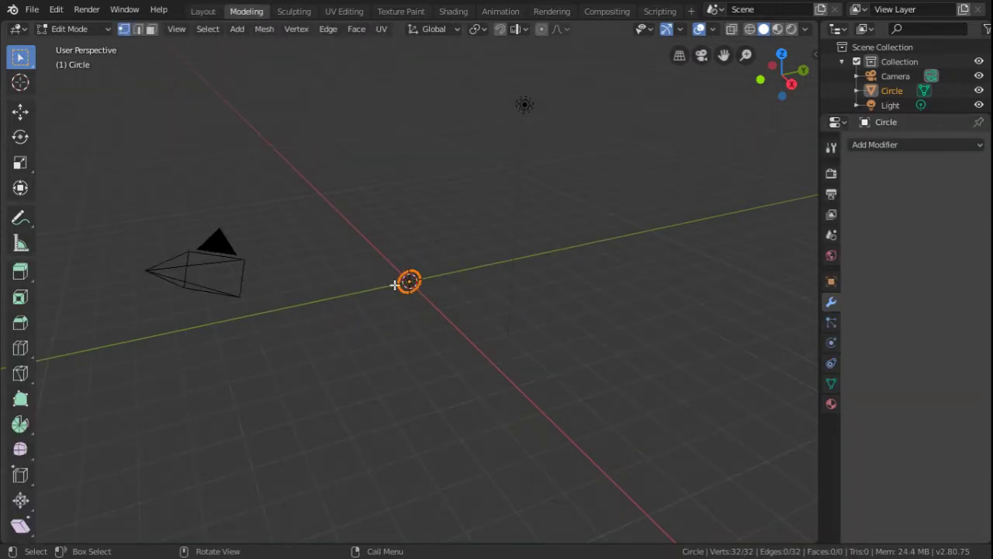
scroll(399, 284, "up", 4)
scroll(400, 285, "up", 3)
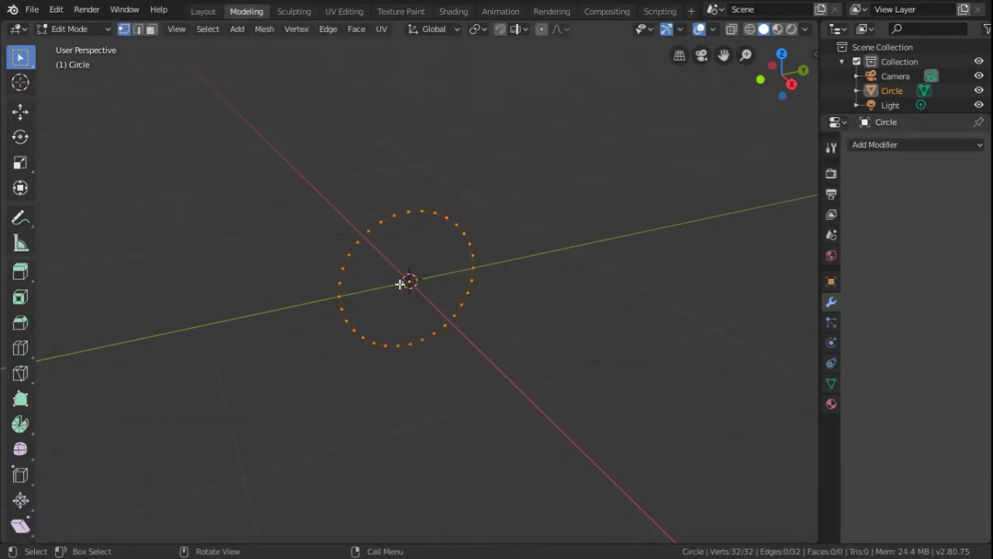
key("f")
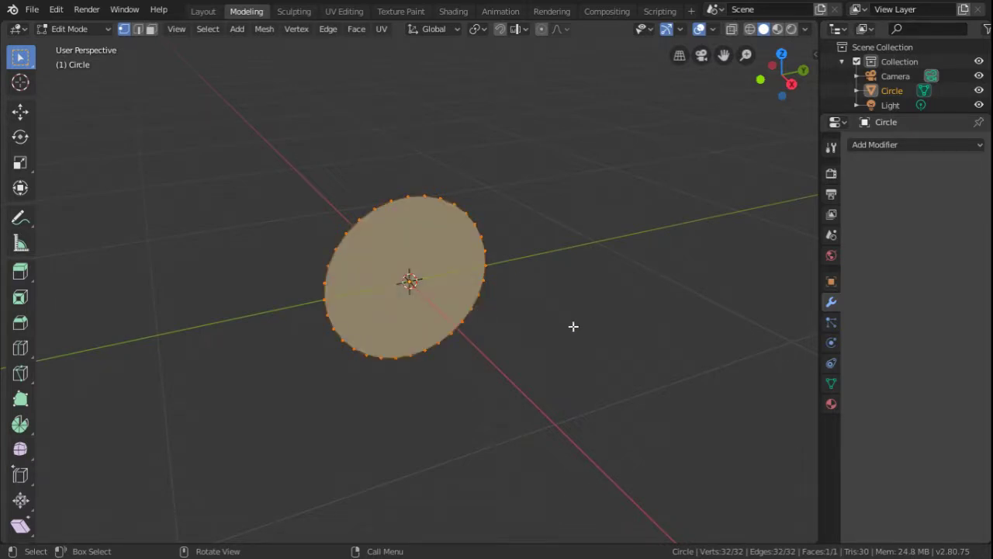
left_click(152, 29)
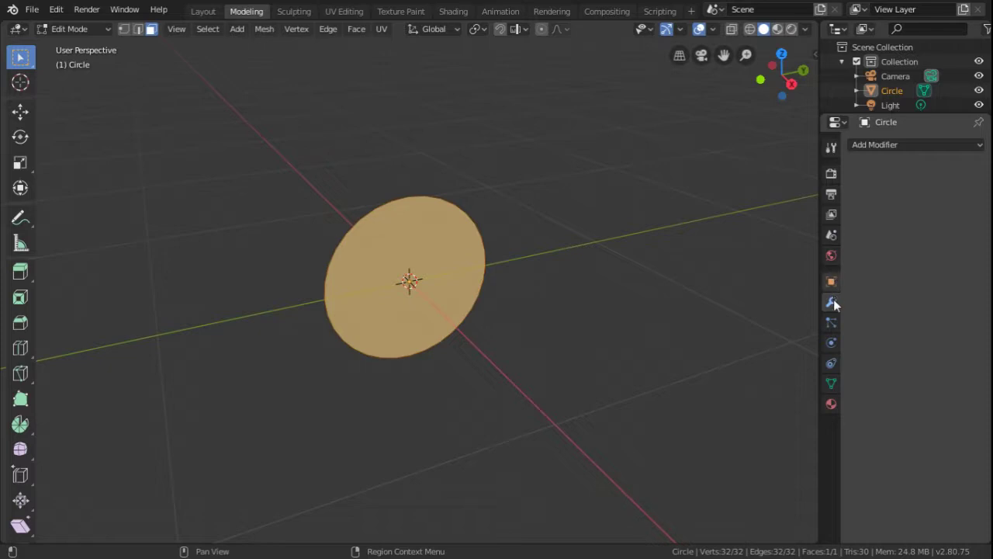
Add a Screw modifier to the circle with 2 render steps and an angle of 60°.
left_click(898, 145)
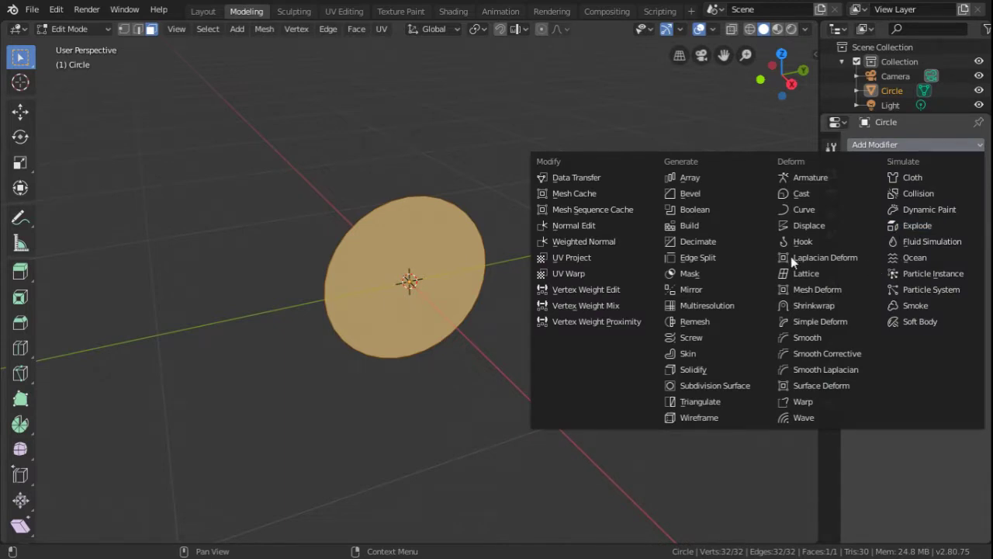
left_click(691, 338)
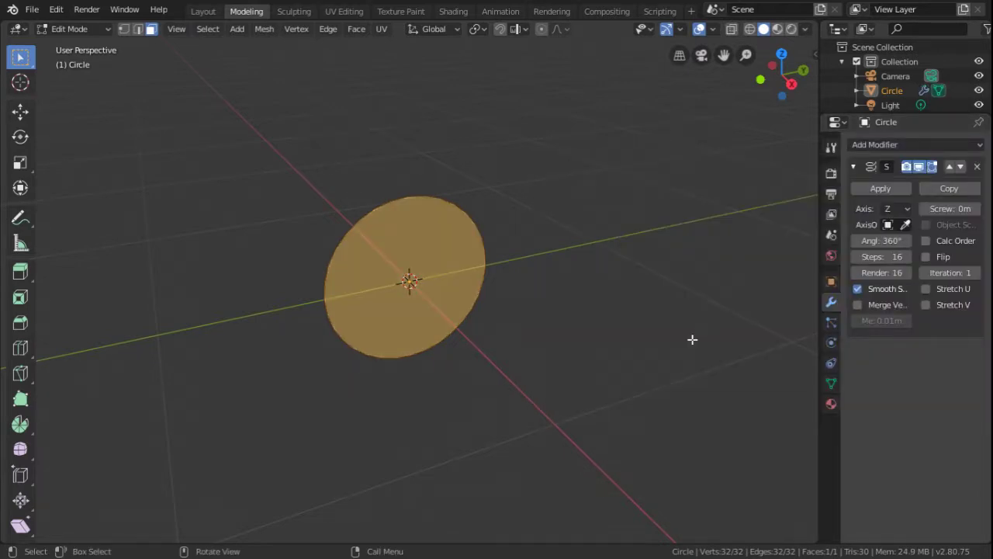
left_click_drag(881, 273, 854, 272)
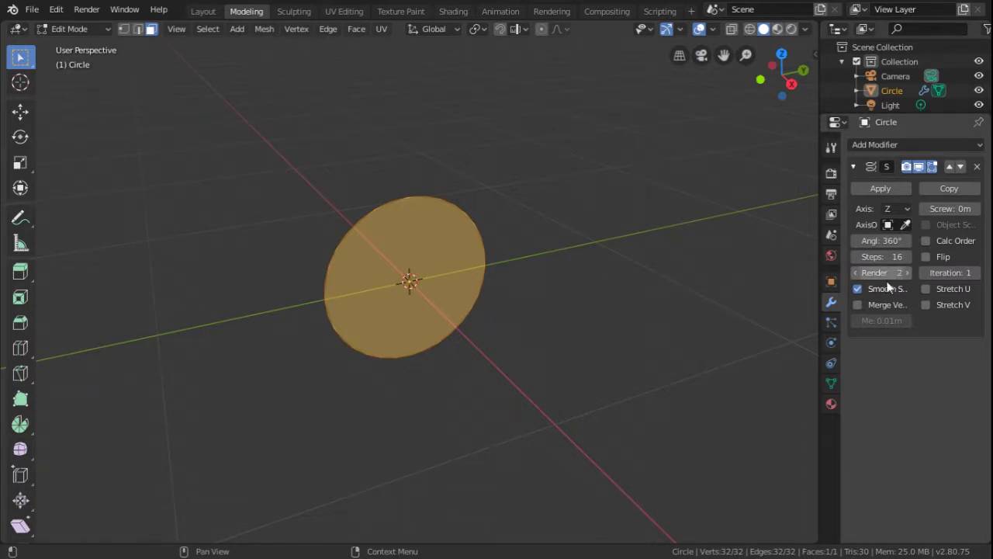
left_click(894, 241)
type("60")
key("Return")
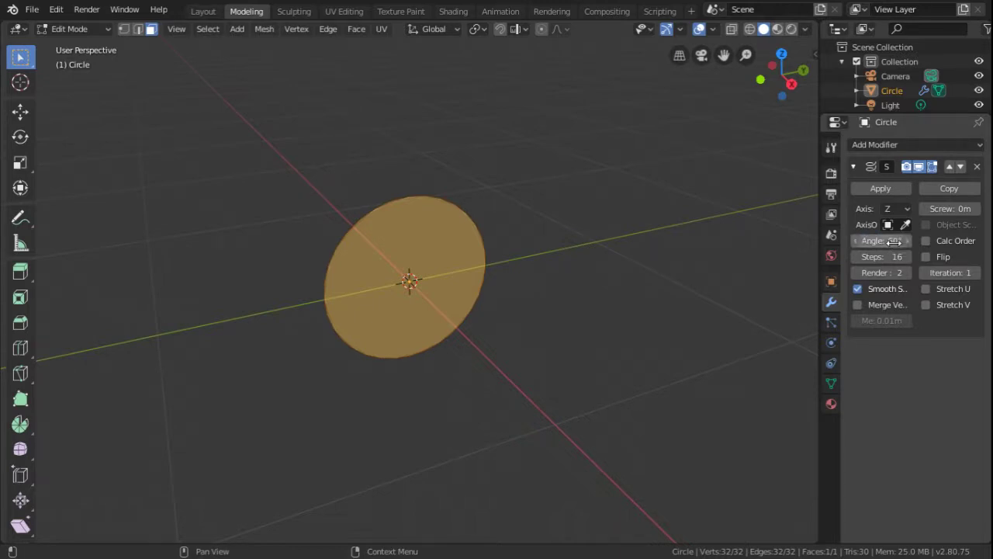
Set the Screw modifier's screw offset to -0.4 m and its axis to X.
left_click(947, 209)
type("0")
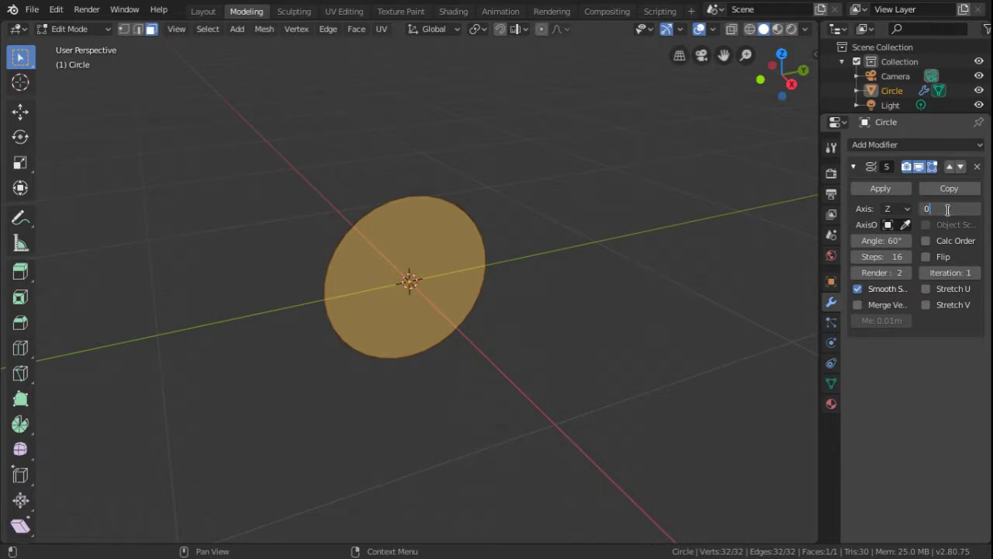
type(".4")
key("Home")
type("-")
key("Return")
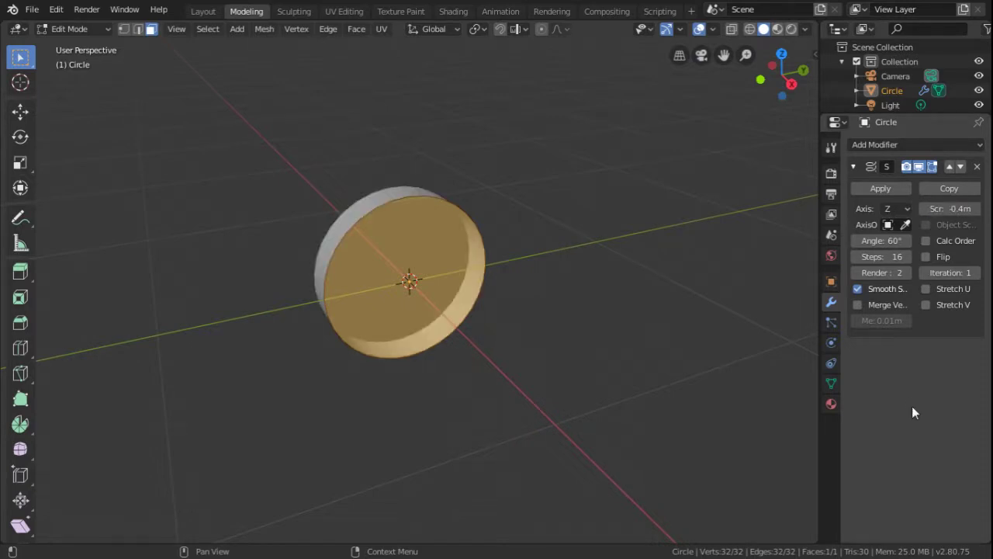
left_click(908, 210)
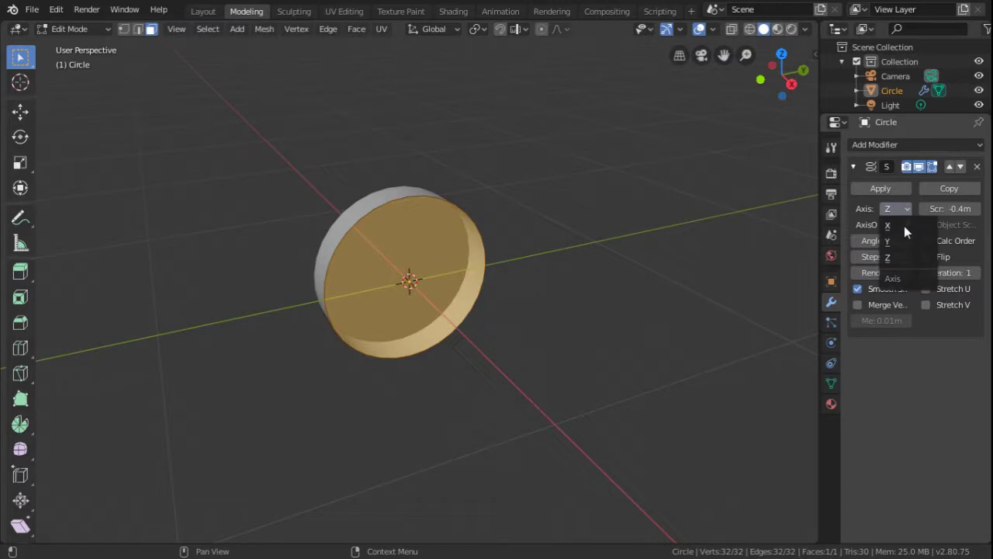
left_click(904, 225)
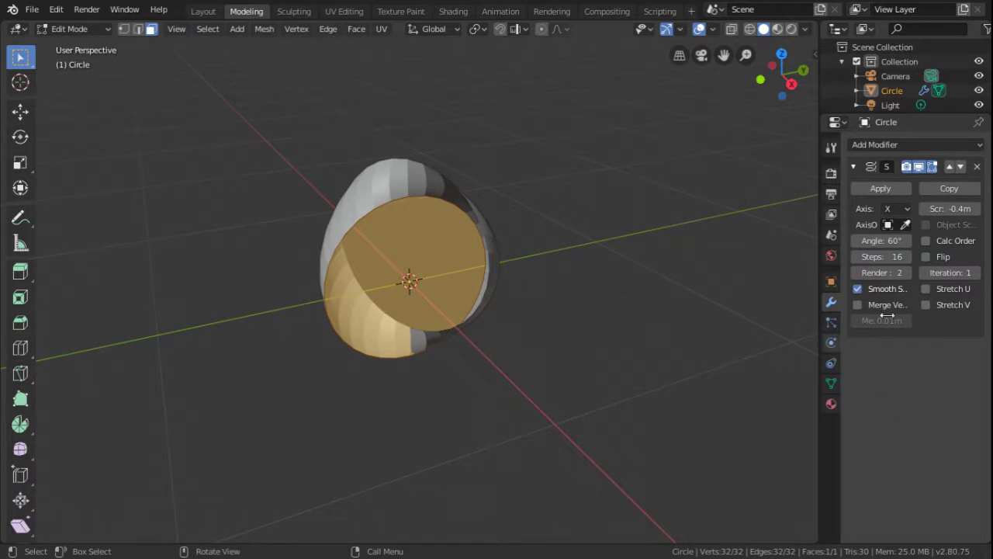
Set the Screw modifier's viewport steps to 30 and its angle to 120°.
mouse_move(895, 256)
left_mouse_down()
mouse_move(932, 256)
mouse_move(869, 256)
mouse_move(892, 257)
left_mouse_up()
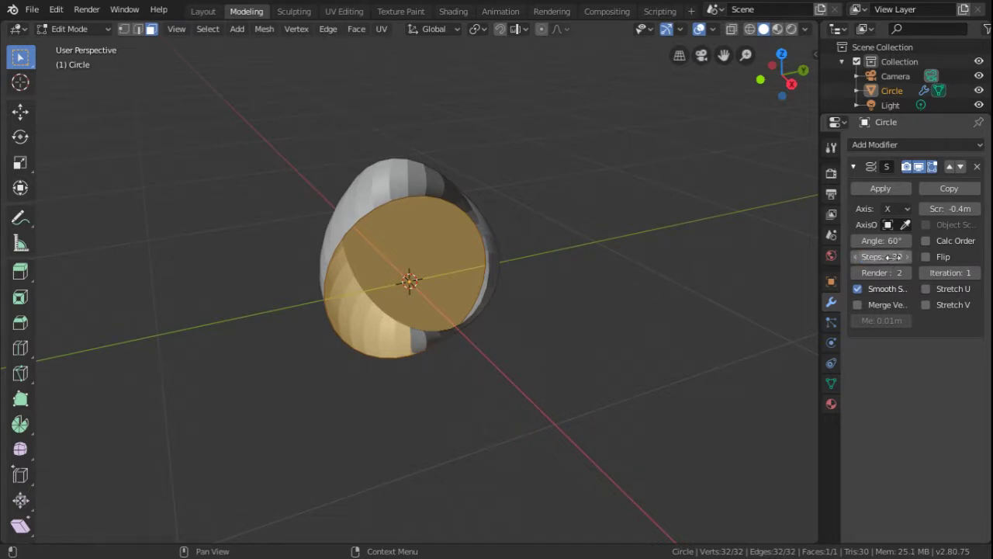
mouse_move(884, 240)
left_mouse_down()
mouse_move(990, 240)
mouse_move(891, 242)
left_mouse_up()
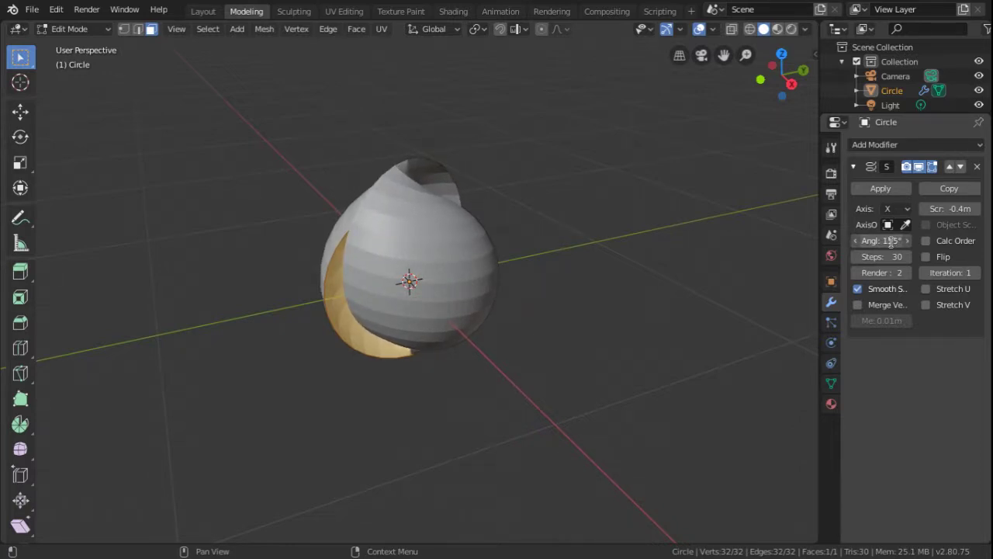
left_click(891, 243)
type("120")
key("Return")
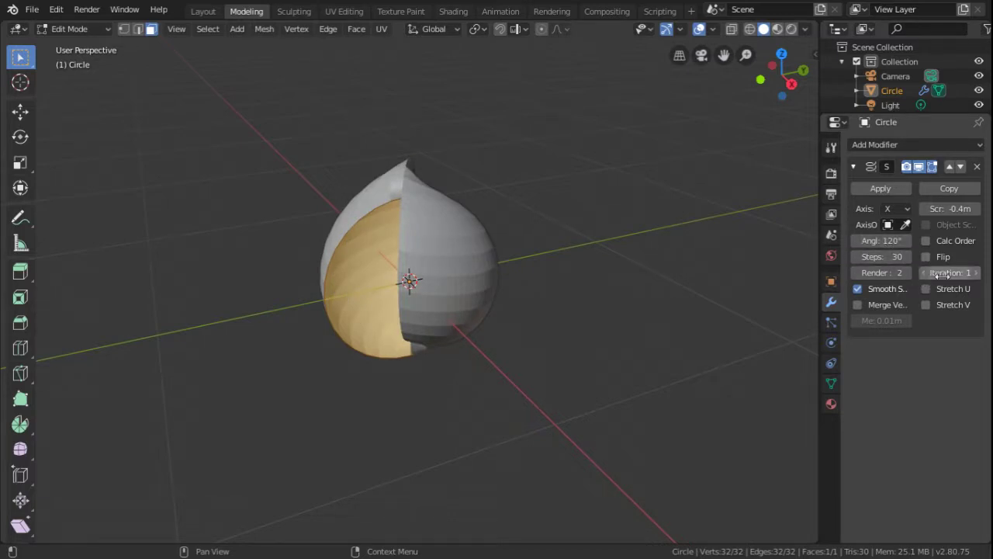
Raise the Screw modifier's iterations to 12 and stretch its screw offset to about -1.9 m.
left_click_drag(943, 276, 982, 273)
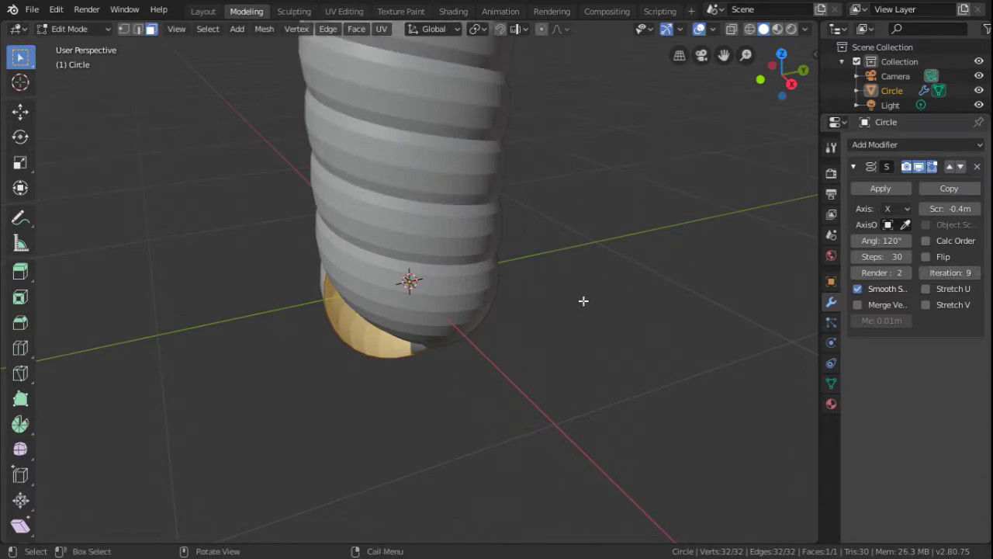
scroll(467, 240, "down", 8)
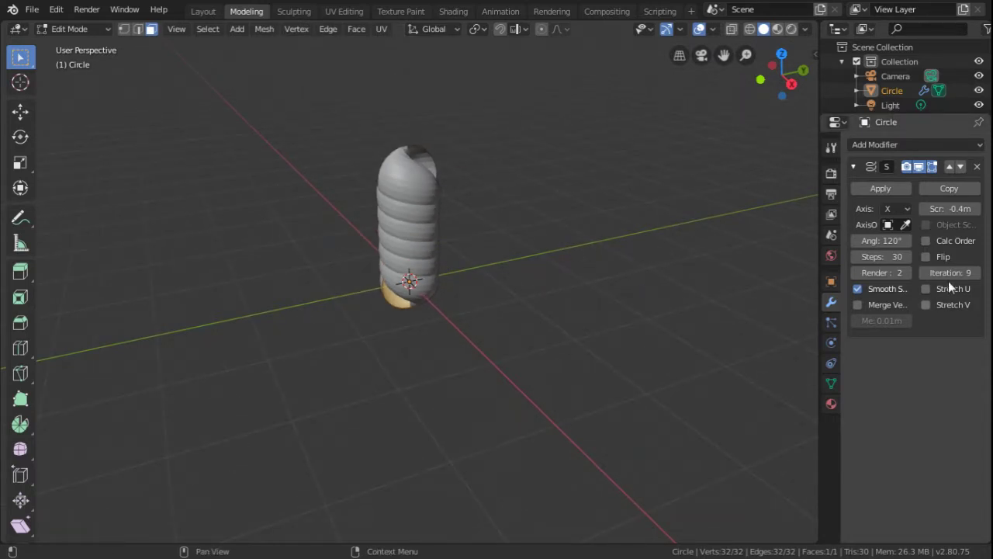
mouse_move(950, 273)
left_mouse_down()
mouse_move(985, 273)
mouse_move(961, 273)
left_mouse_up()
mouse_move(967, 204)
left_mouse_down()
mouse_move(980, 203)
mouse_move(963, 203)
left_mouse_up()
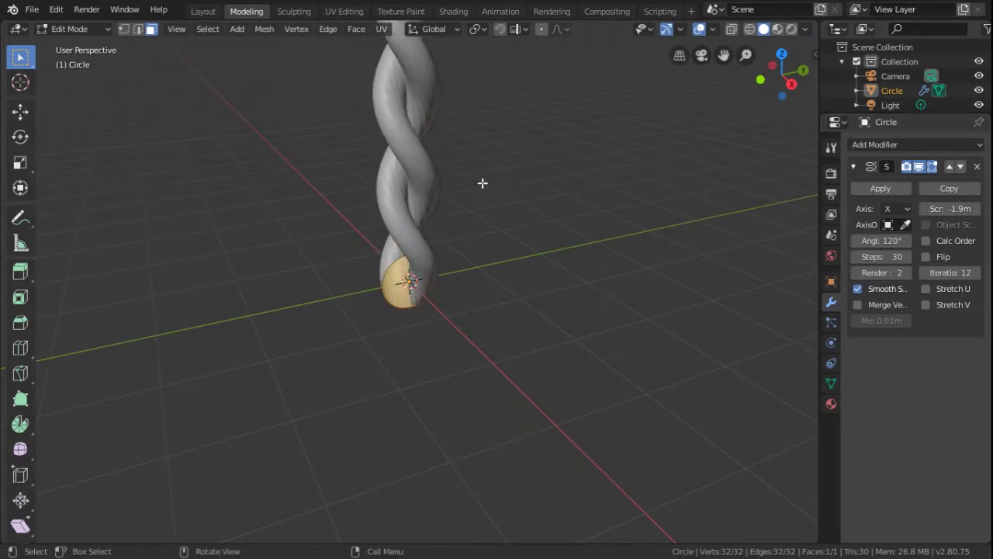
Examine the twisted rope over its full length and close up at its base.
scroll(483, 182, "down", 10)
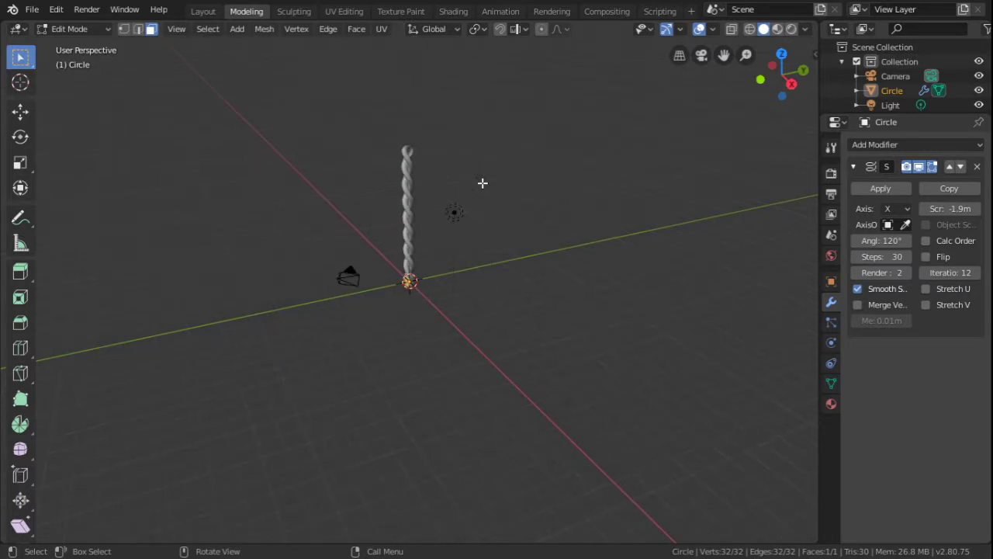
scroll(482, 182, "up", 8)
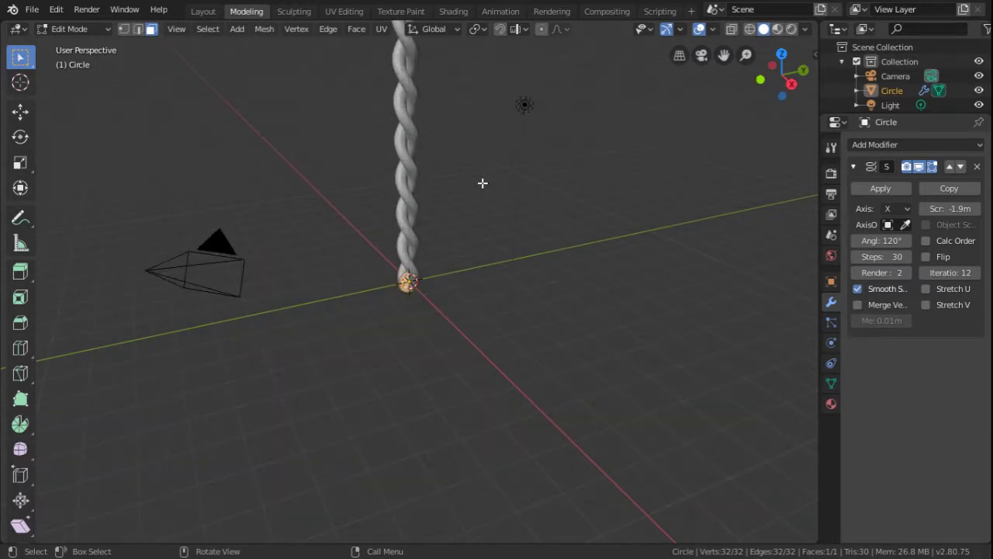
scroll(483, 182, "up", 8)
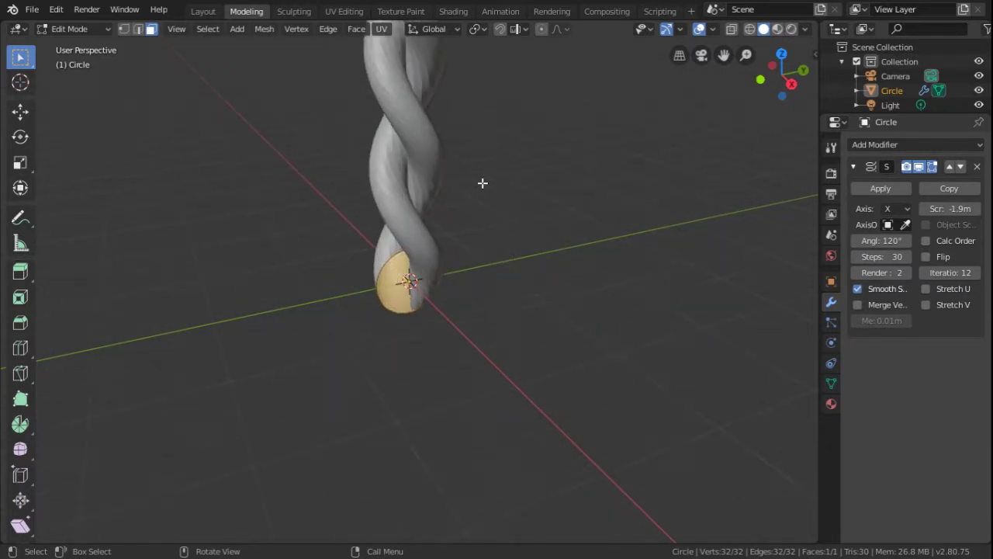
scroll(483, 182, "up", 4)
scroll(483, 182, "down", 4)
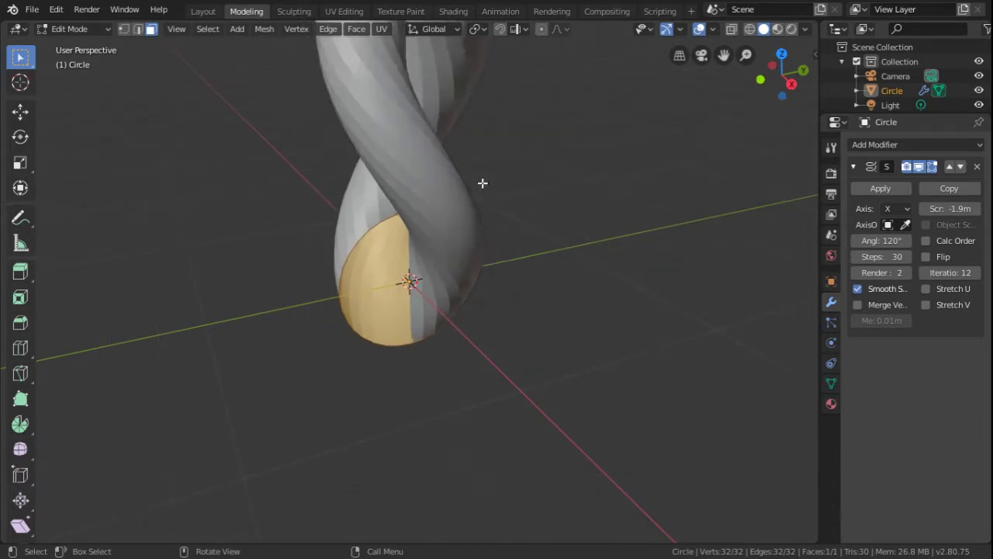
scroll(482, 183, "down", 2)
scroll(483, 182, "down", 2)
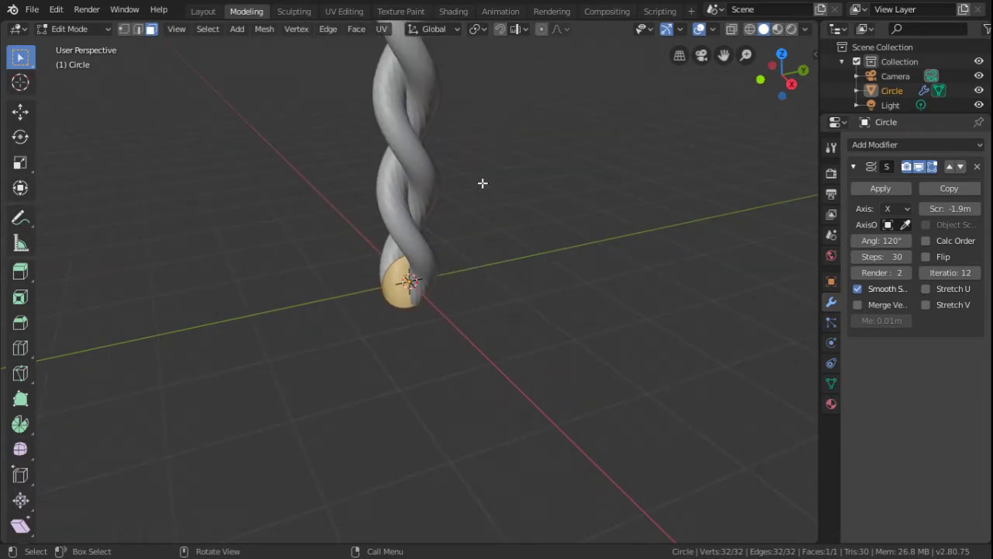
Turn off the Screw modifier's smooth shading and set its viewport steps to 100.
left_click(858, 288)
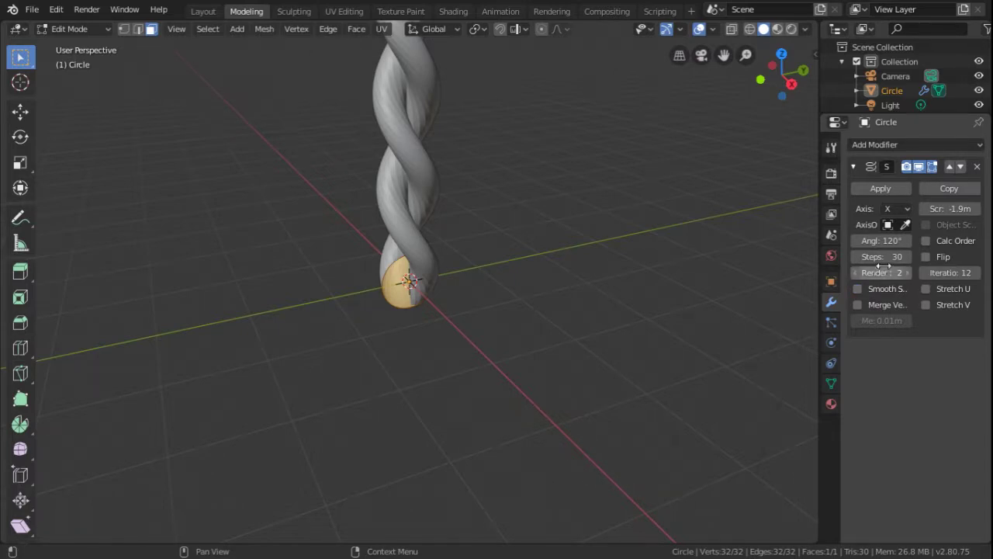
mouse_move(881, 256)
left_mouse_down()
mouse_move(959, 256)
mouse_move(879, 257)
left_mouse_up()
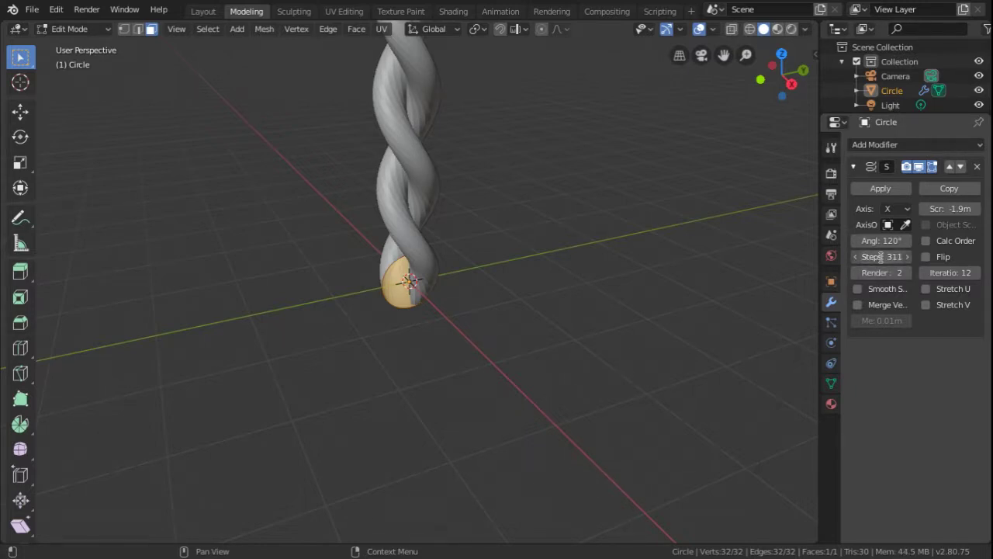
left_click(882, 256)
type("10")
key("Return")
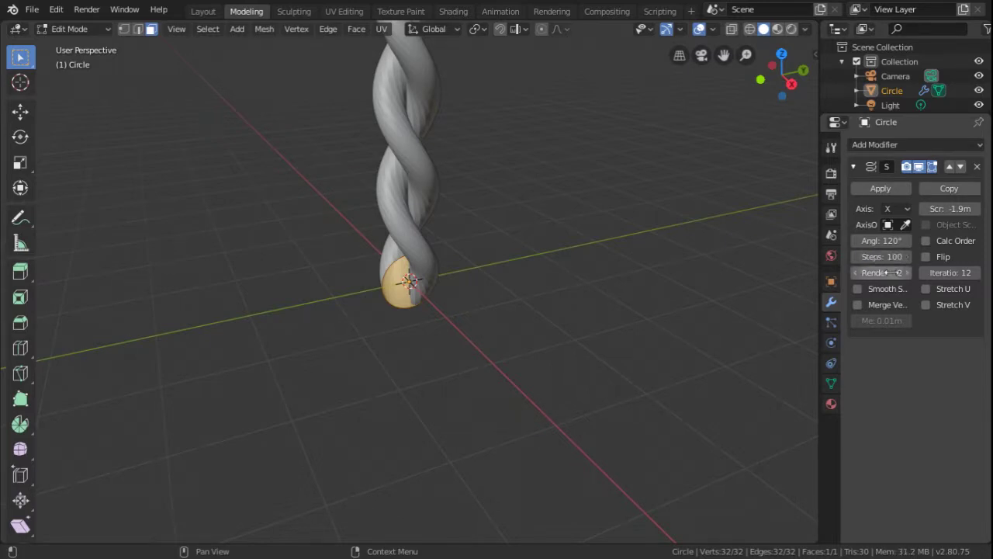
Set the Screw modifier's iterations to 11 and tighten the twist with a screw offset of about -1.2 m.
left_click_drag(948, 277, 652, 274)
scroll(652, 273, "down", 6)
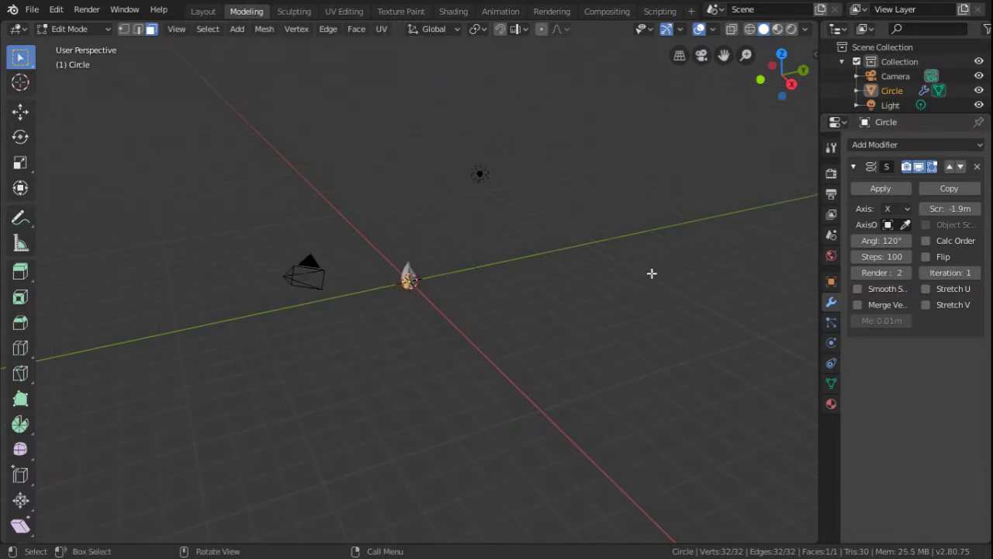
left_click_drag(956, 266, 992, 273)
left_click_drag(952, 273, 952, 272)
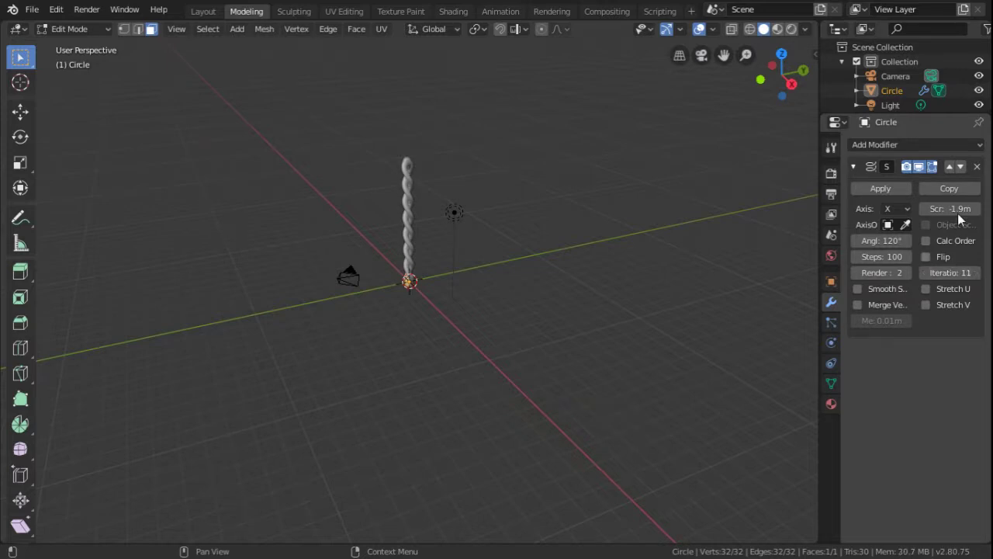
mouse_move(950, 208)
left_mouse_down()
mouse_move(936, 208)
mouse_move(965, 208)
mouse_move(951, 208)
left_mouse_up()
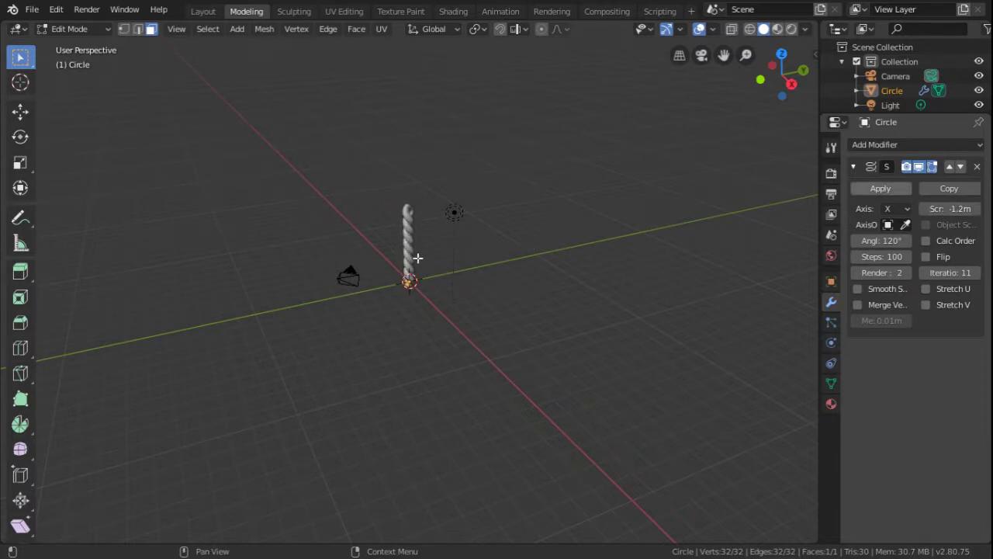
scroll(411, 257, "up", 5)
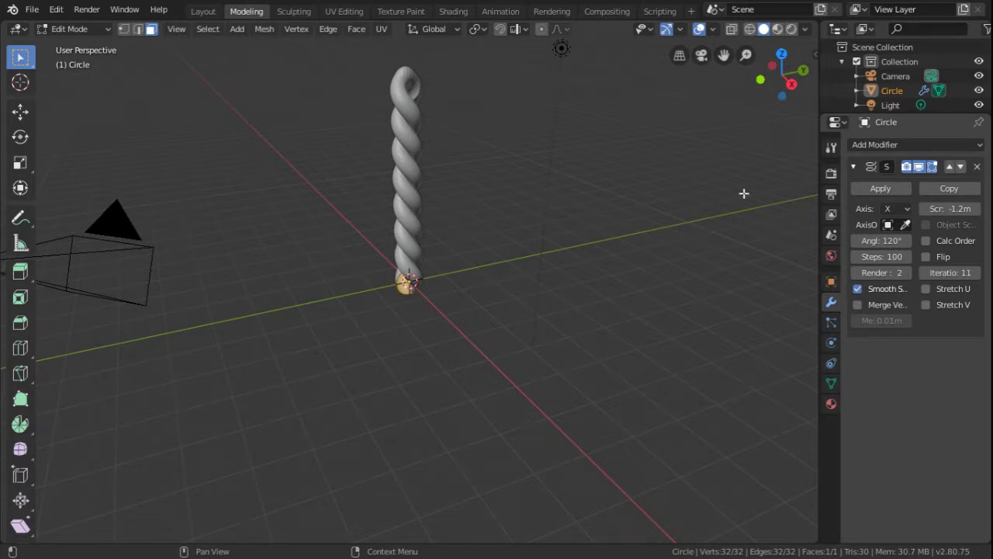
Switch to the Layout workspace in Object Mode and show the twisted rope's modifier settings.
left_click(860, 189)
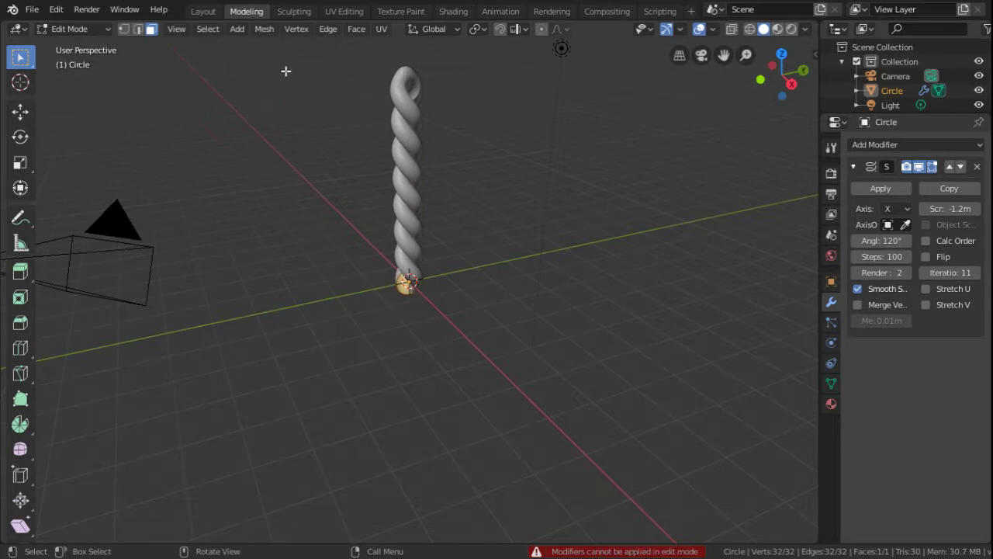
left_click(214, 14)
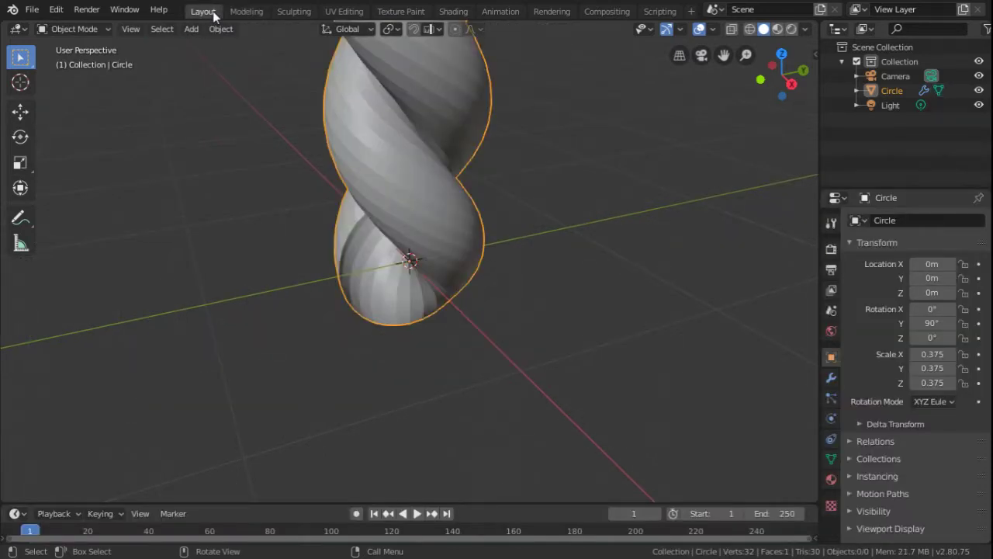
scroll(298, 198, "down", 5)
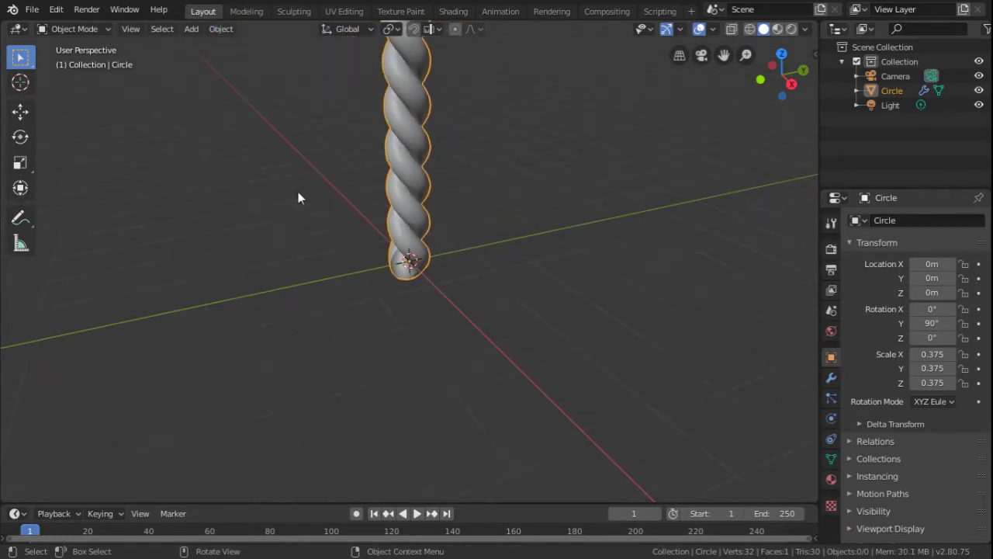
scroll(298, 198, "up", 3)
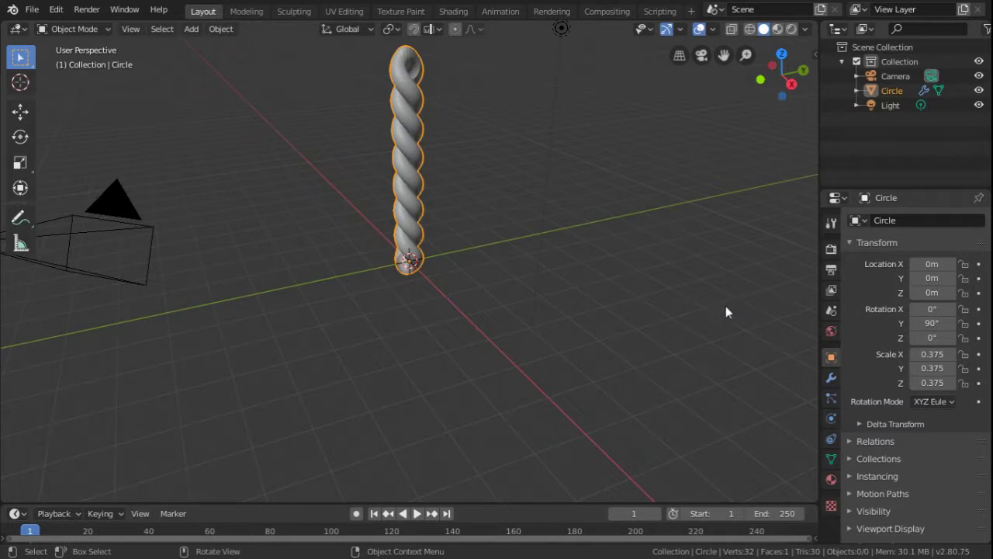
left_click(831, 379)
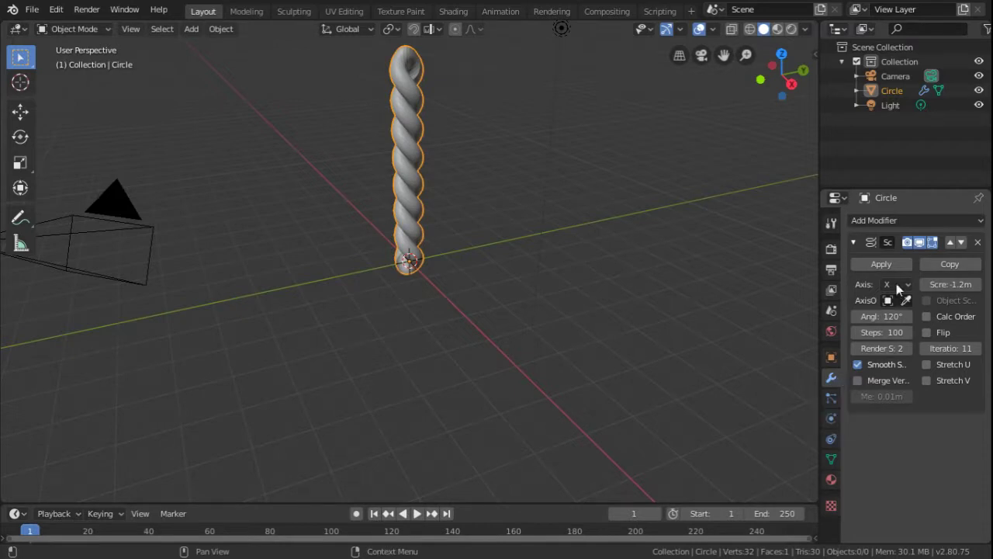
Apply the Screw modifier to the rope, deselect it and check it through the camera view.
left_click(882, 264)
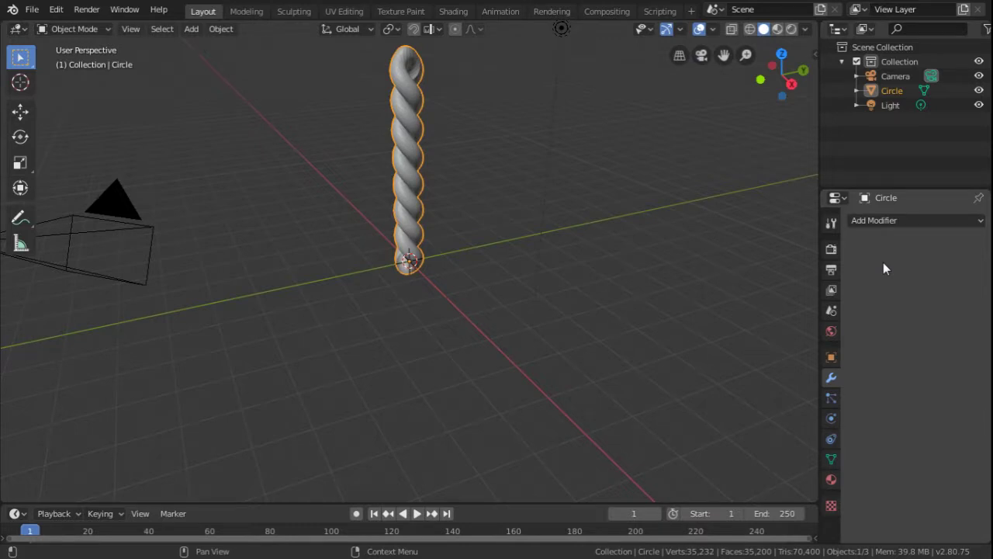
left_click(447, 229)
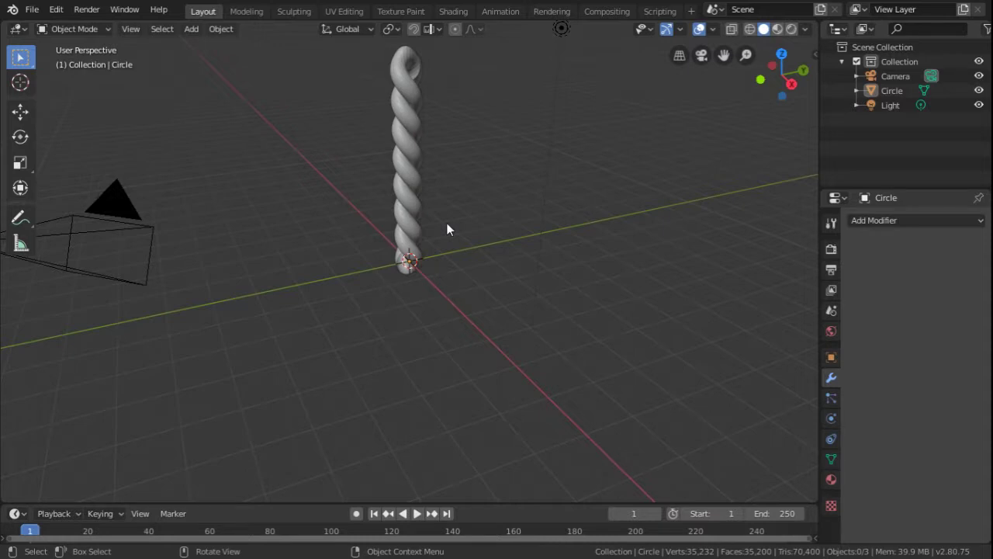
scroll(447, 229, "up", 1)
scroll(447, 229, "down", 4)
scroll(447, 228, "up", 2)
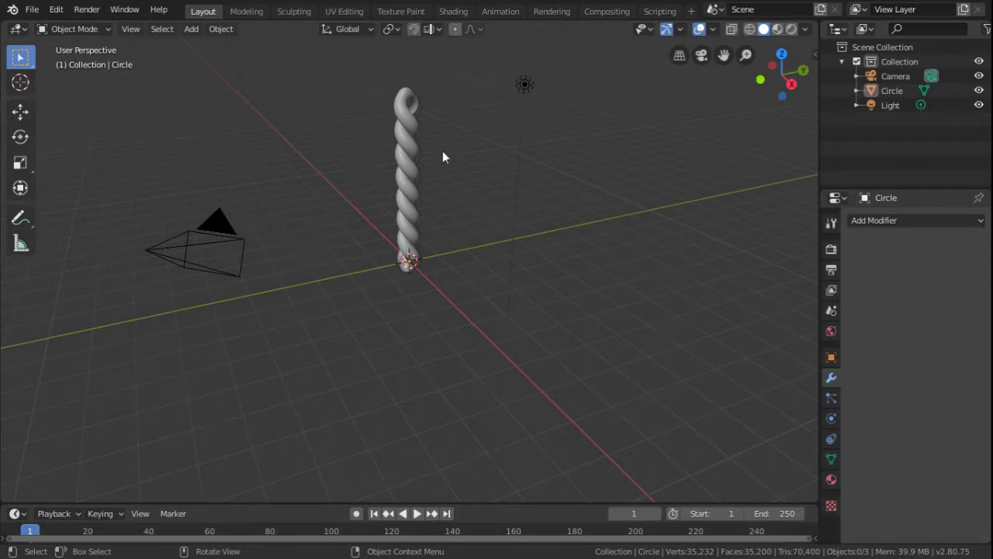
left_click(702, 59)
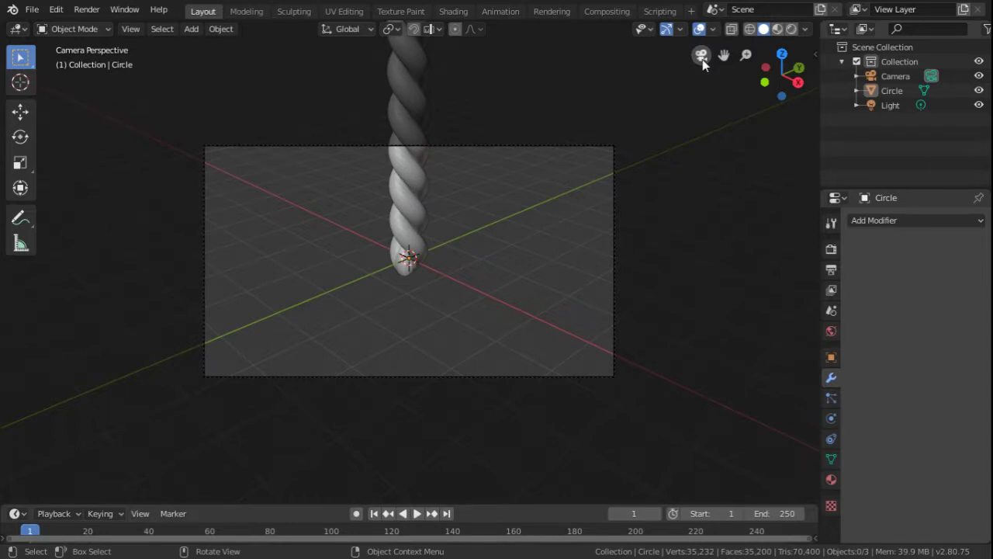
left_click(702, 59)
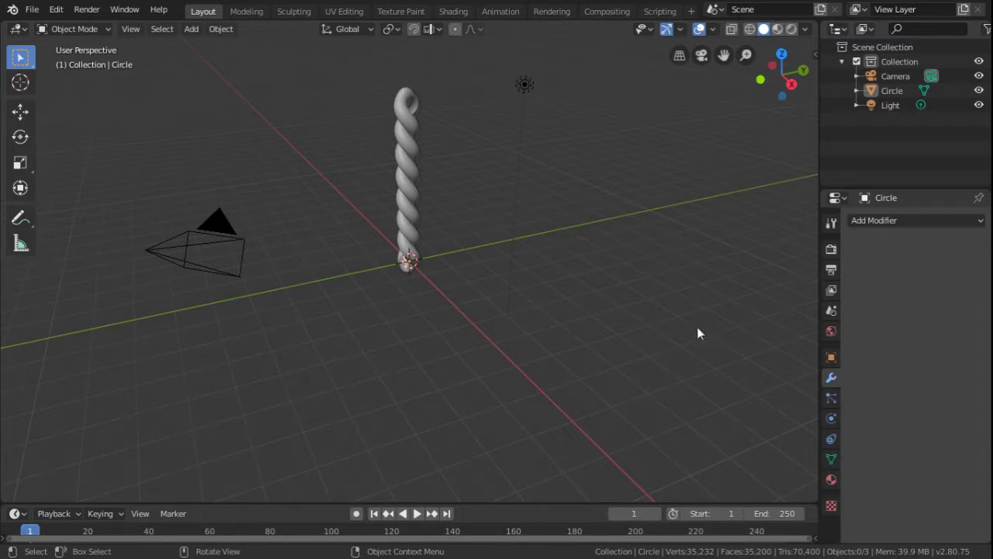
Undo the deselection and the application of the Screw modifier.
key("ctrl+z")
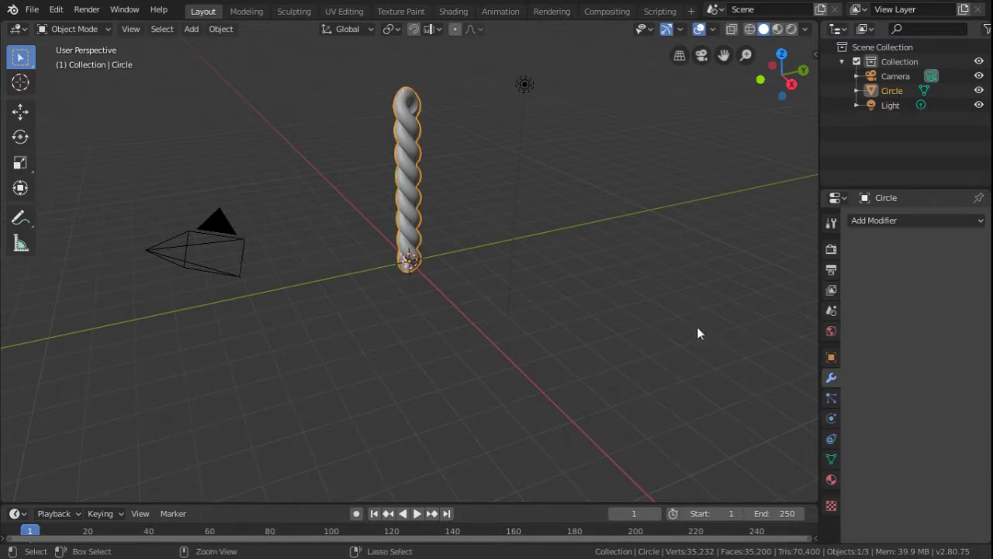
key("ctrl+z")
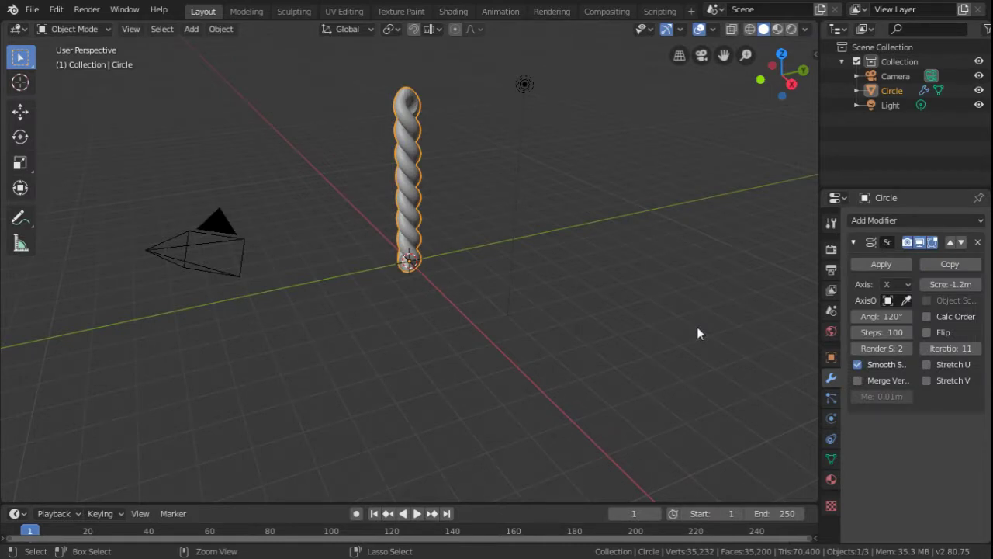
Set the Screw modifier's axis to Y and its screw offset to about 1.6 m.
left_click(909, 286)
left_click(901, 315)
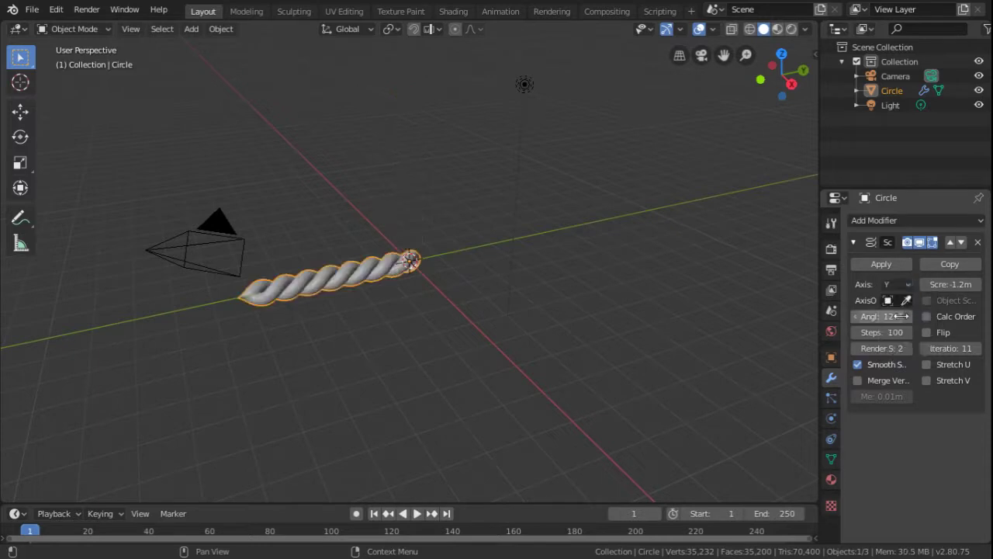
mouse_move(953, 284)
left_mouse_down()
mouse_move(930, 284)
mouse_move(972, 284)
mouse_move(933, 284)
mouse_move(952, 287)
left_mouse_up()
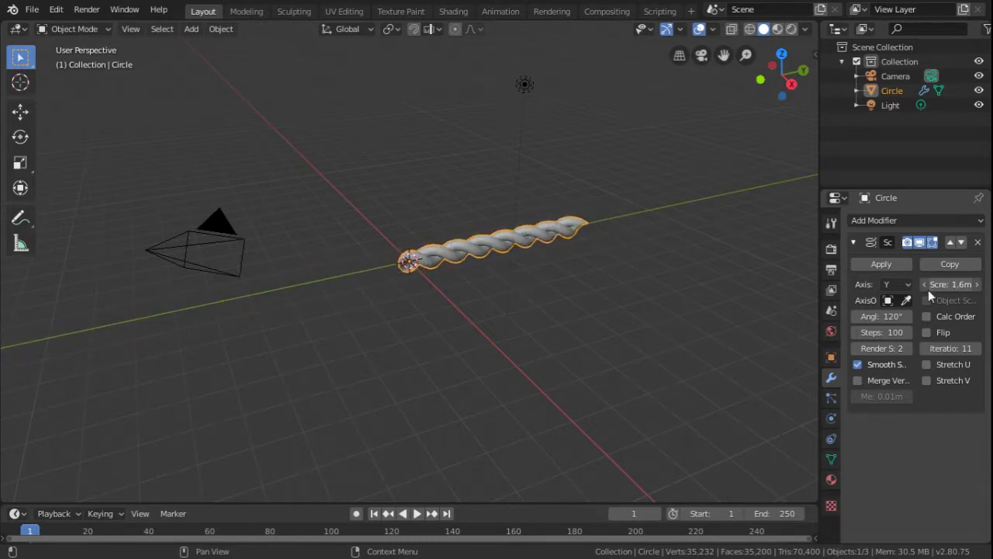
Try the X axis with a screw offset of about 2.6 m, and the Y axis with the same offset.
left_click(899, 285)
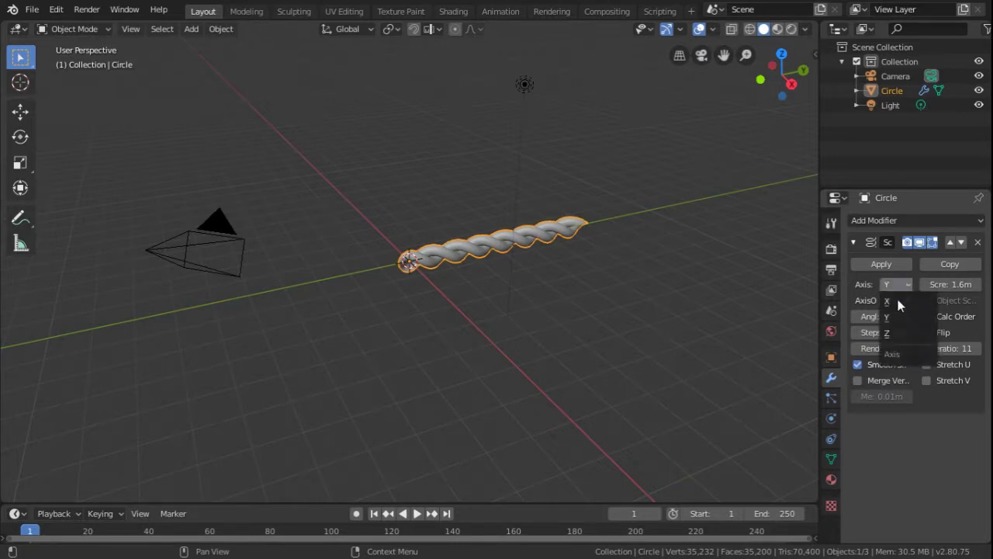
left_click(892, 301)
mouse_move(951, 284)
left_mouse_down()
mouse_move(930, 284)
mouse_move(950, 286)
left_mouse_up()
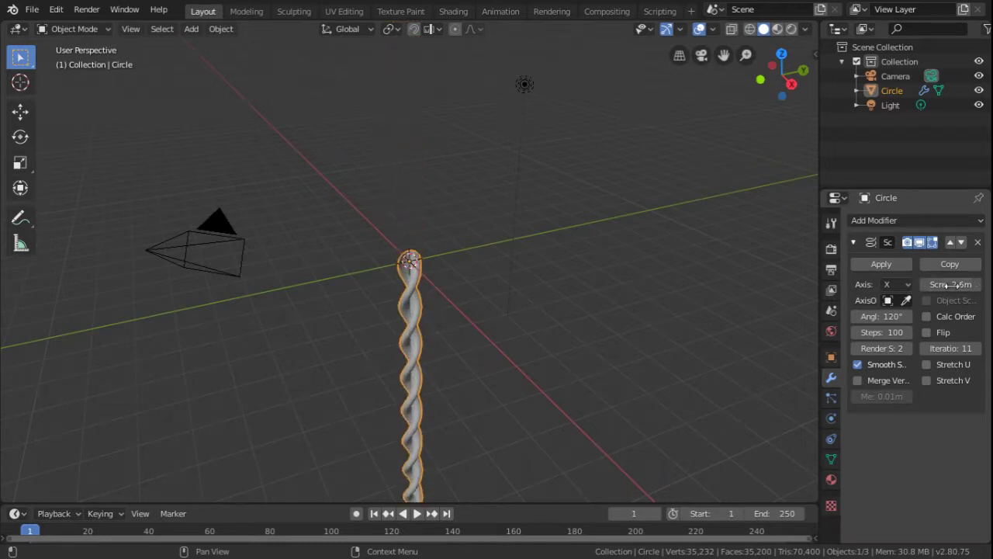
left_click(903, 289)
left_click(896, 309)
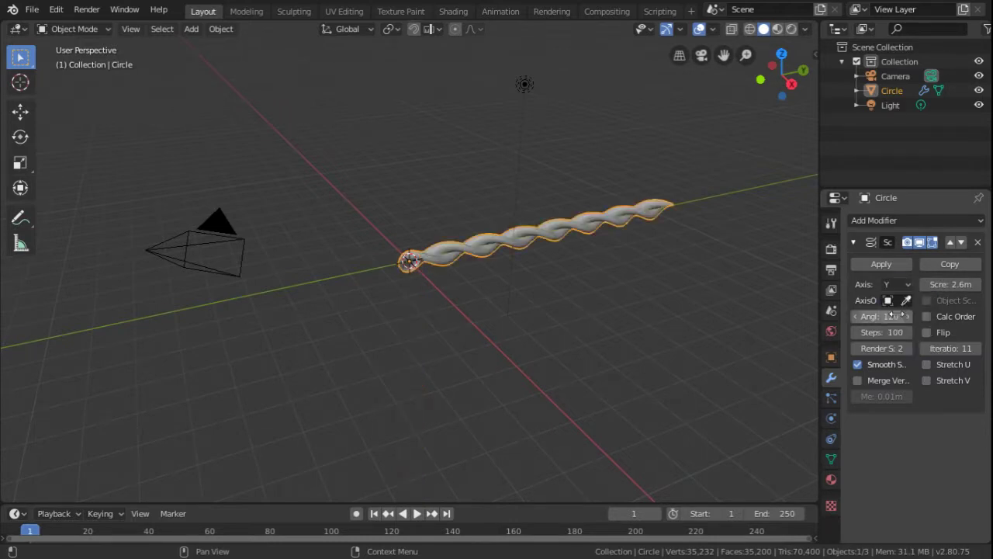
Set the Screw modifier's axis to Z and shorten its screw offset to about 0.9 m.
left_click(898, 285)
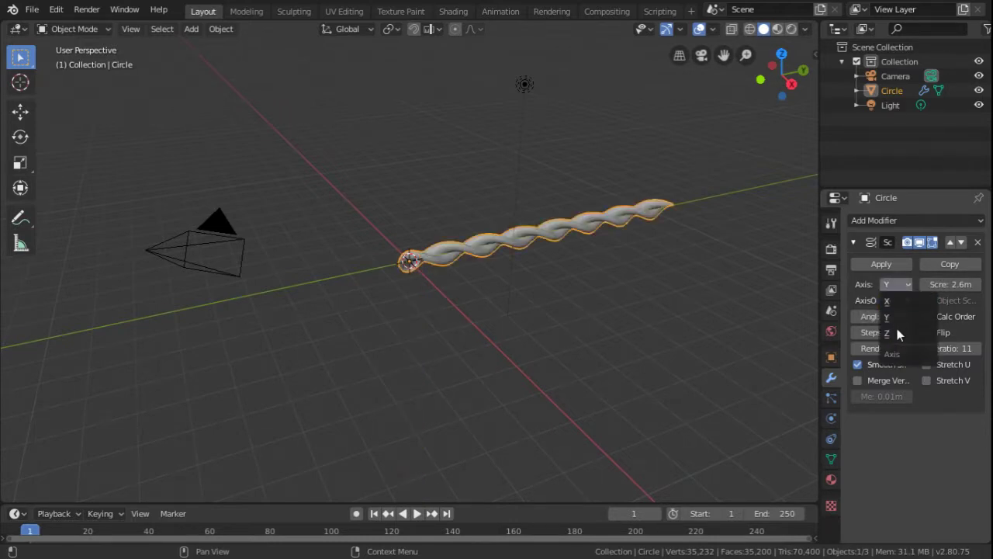
left_click(898, 334)
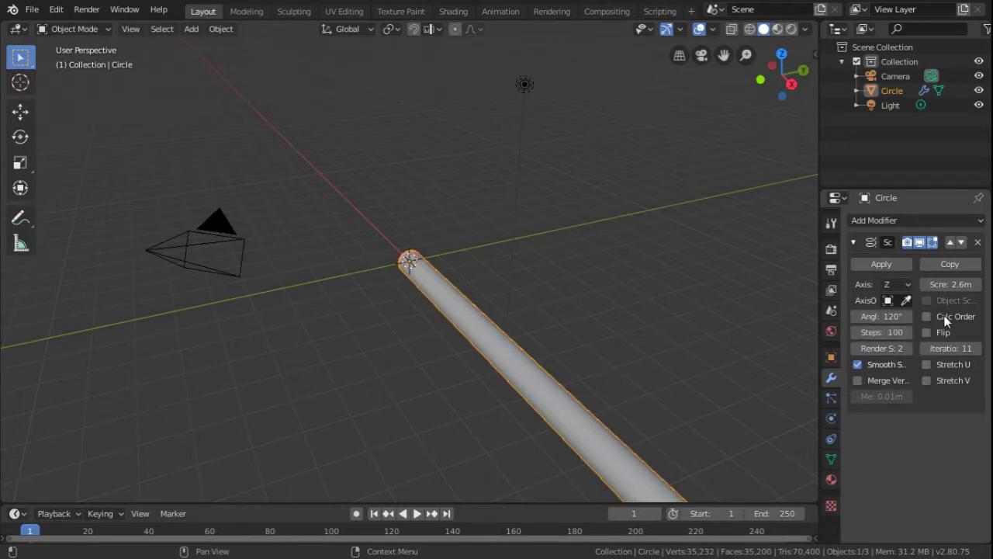
left_click(950, 284)
type("1.3")
key("Return")
mouse_move(951, 284)
left_mouse_down()
mouse_move(910, 284)
mouse_move(963, 284)
mouse_move(925, 284)
mouse_move(935, 285)
left_mouse_up()
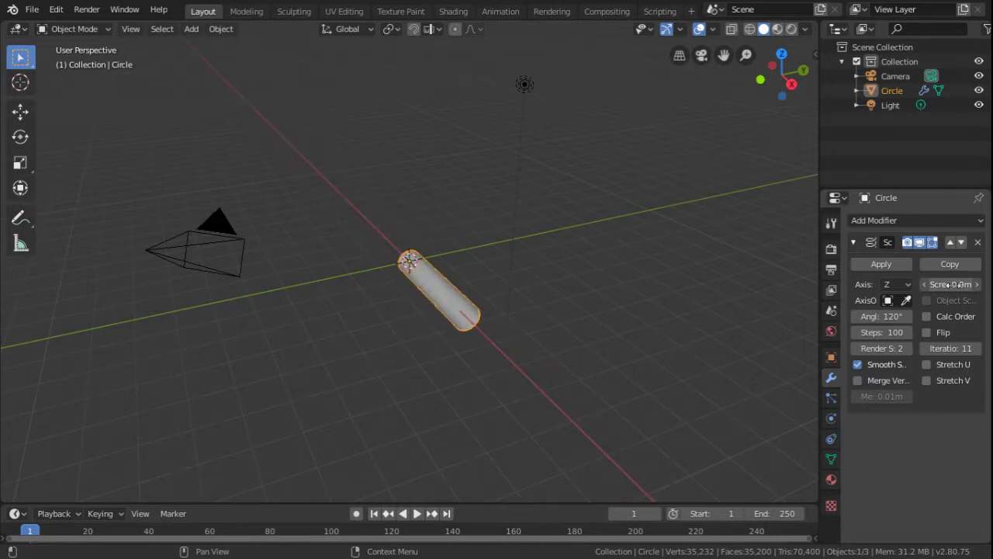
Reduce the Screw modifier's viewport steps to 2.
scroll(445, 308, "up", 7)
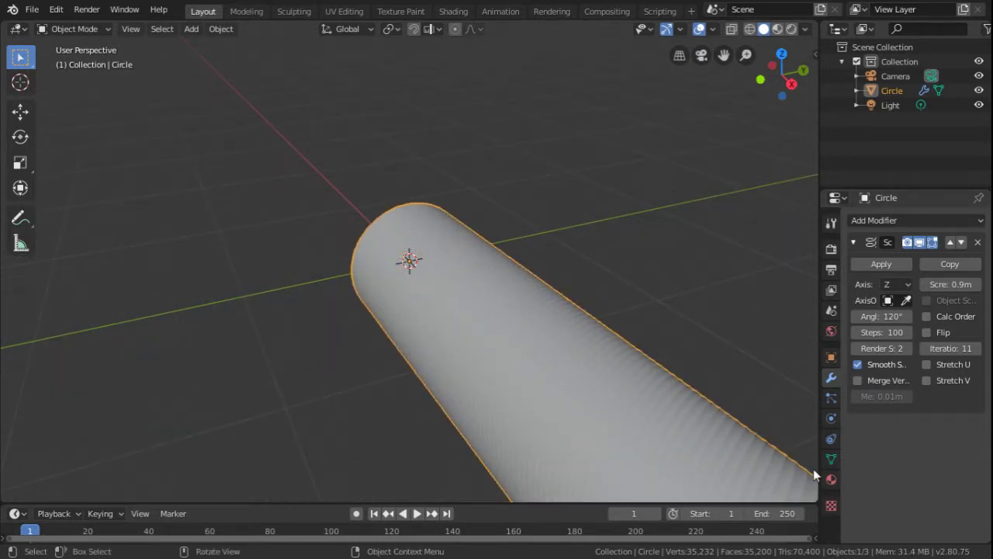
mouse_move(892, 332)
left_mouse_down()
mouse_move(862, 333)
mouse_move(890, 333)
left_mouse_up()
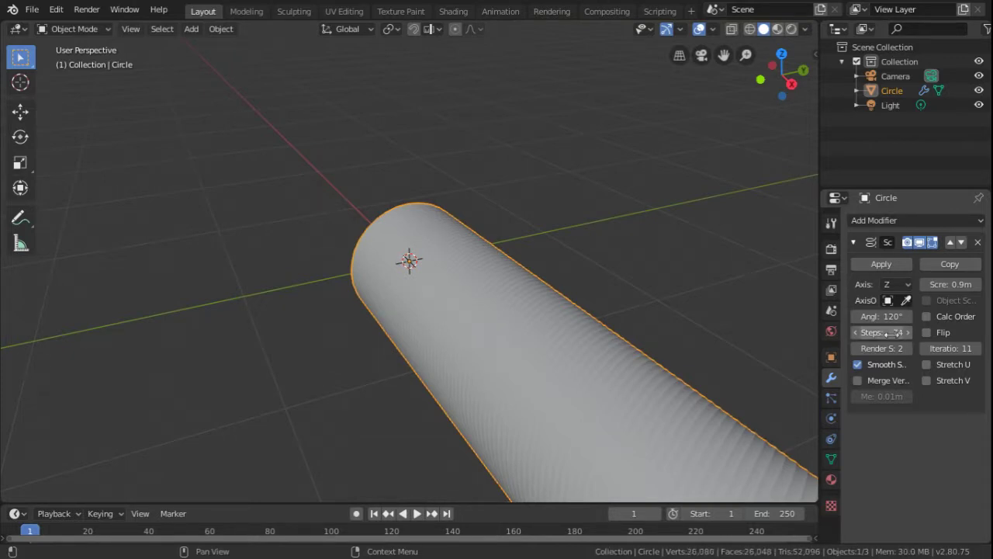
left_click(890, 333)
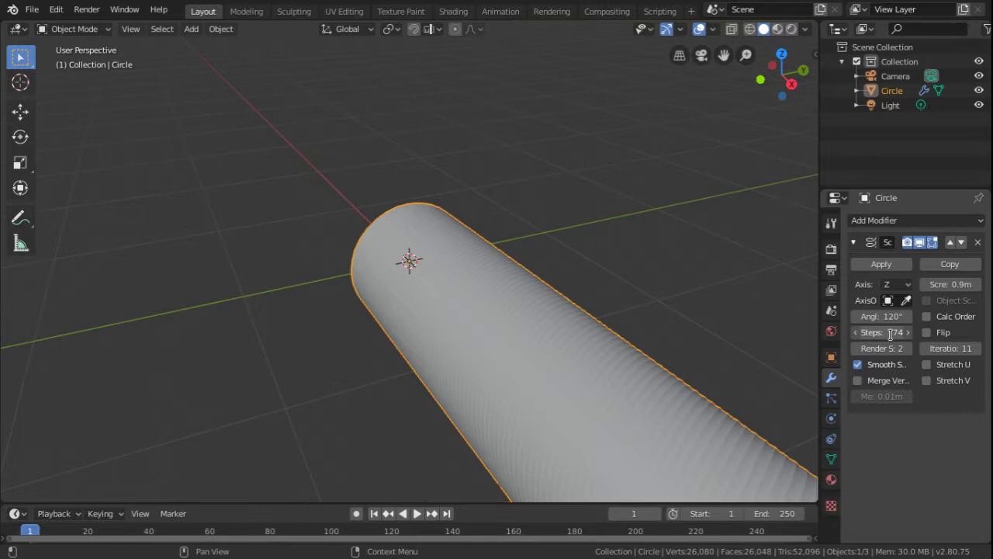
left_click(890, 332)
type("2")
key("Return")
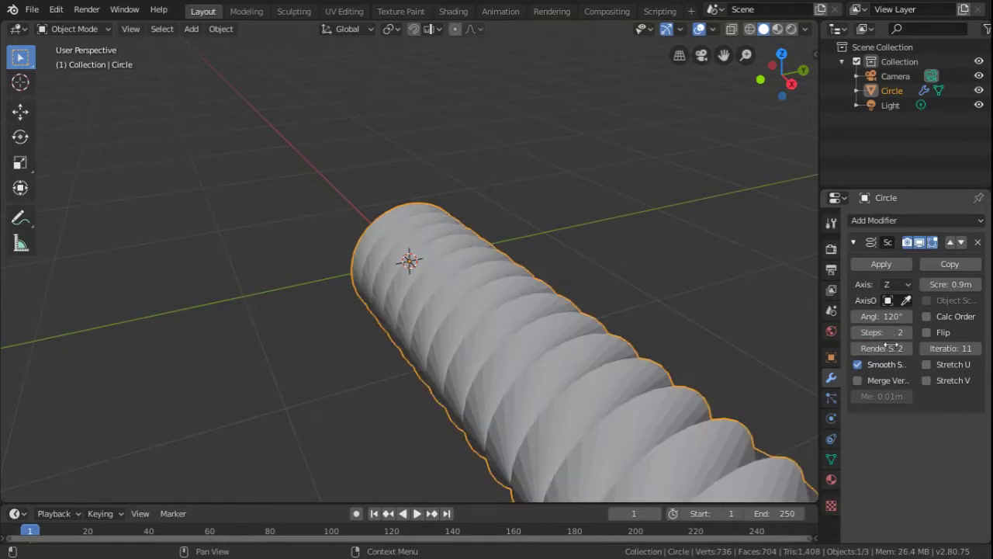
Try up to 6 viewport steps while viewing the tube's open end, and settle on 3.
scroll(628, 347, "down", 5)
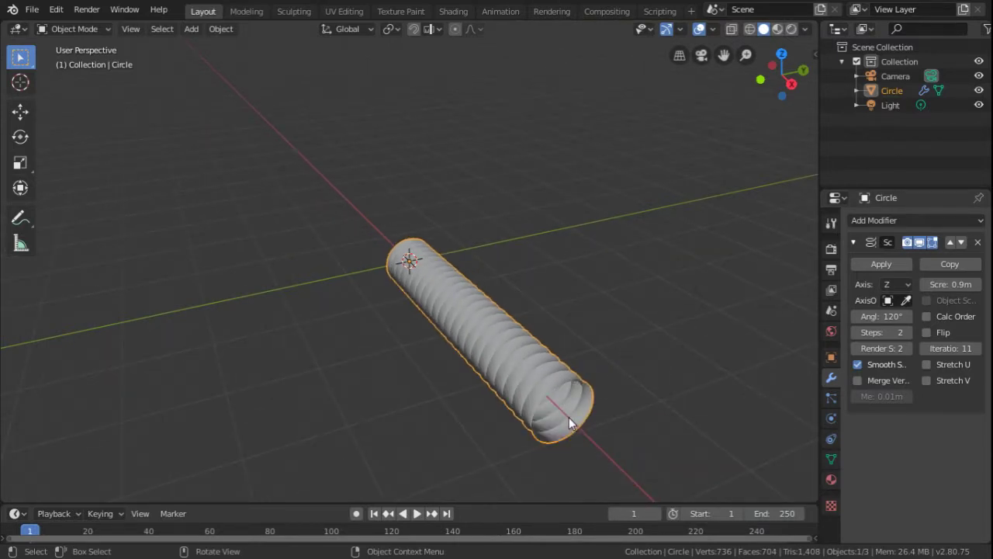
left_click_drag(723, 55, 683, 16)
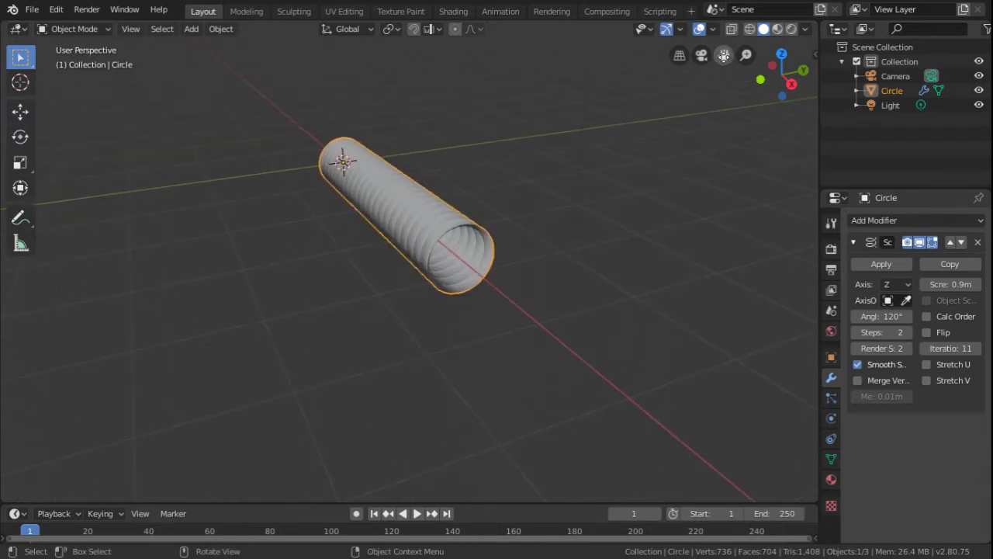
scroll(453, 250, "up", 6)
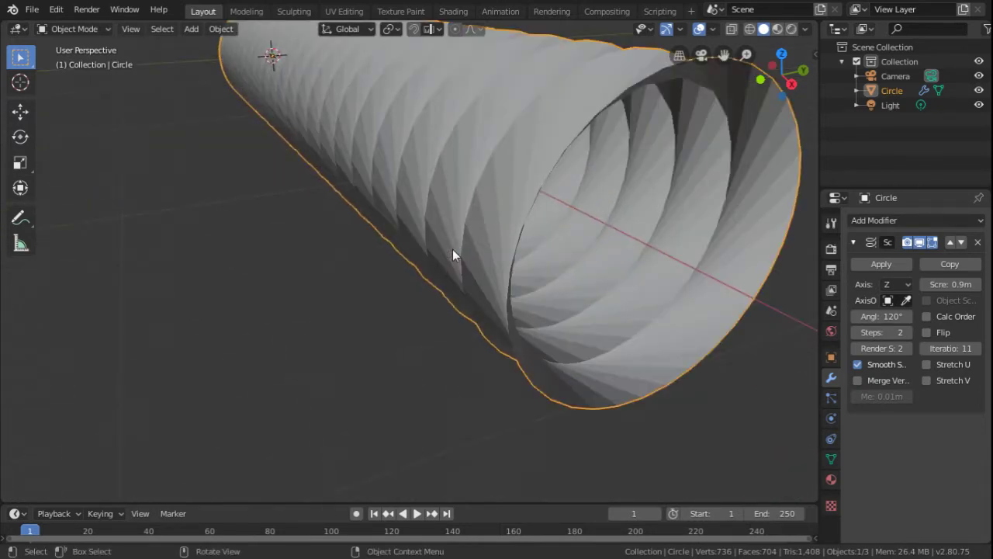
mouse_move(882, 332)
left_mouse_down()
mouse_move(919, 333)
mouse_move(887, 334)
left_mouse_up()
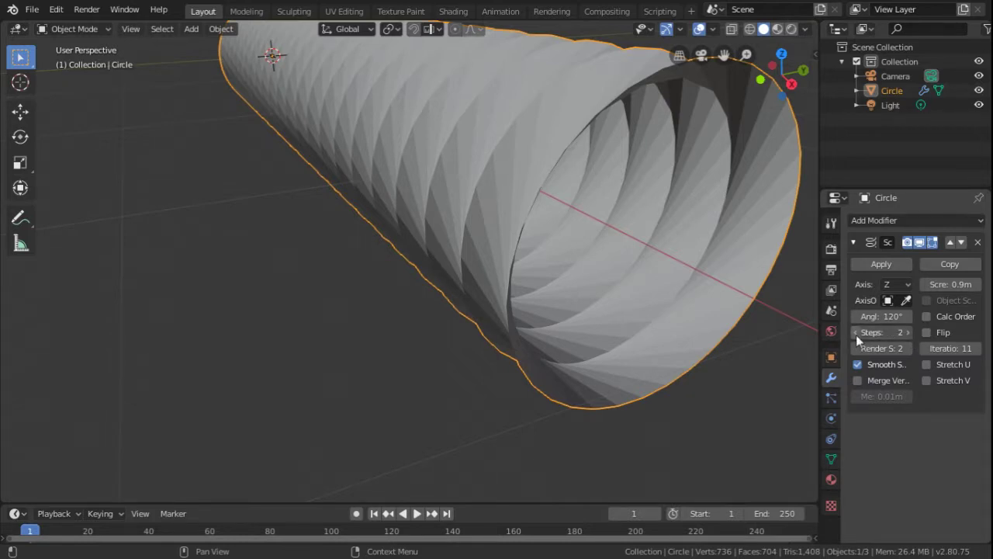
left_click_drag(892, 332, 908, 335)
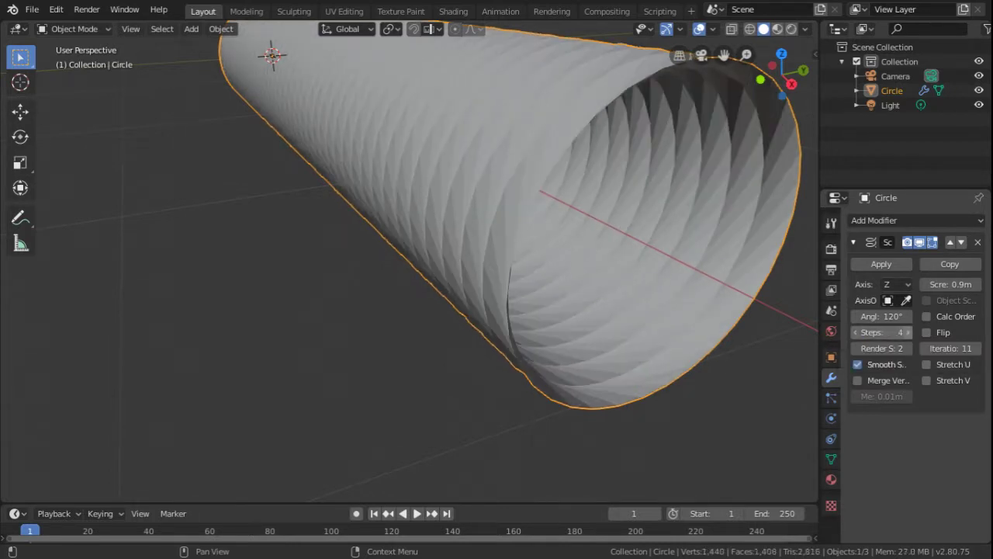
left_click(907, 335)
left_click(907, 335)
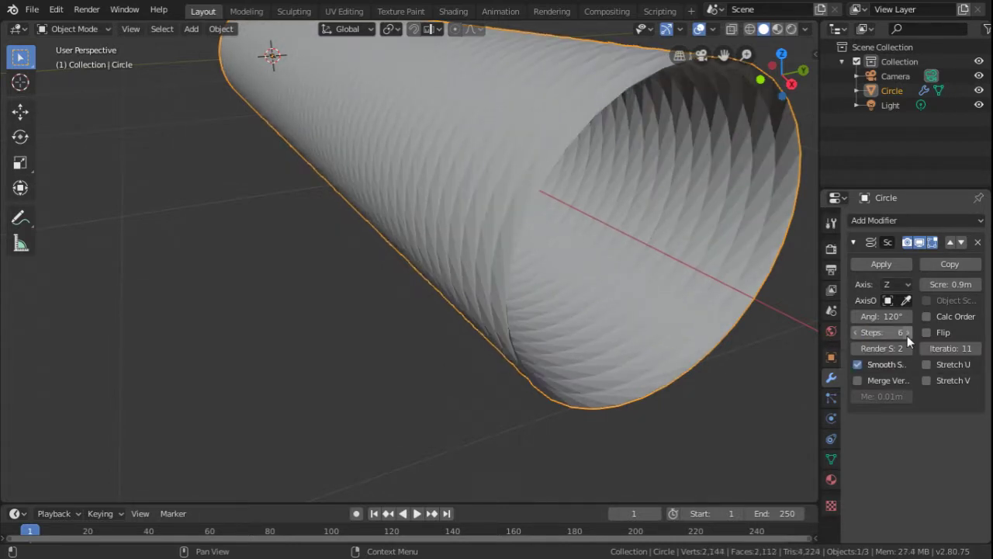
left_click(856, 332)
left_click(856, 332)
left_click(855, 332)
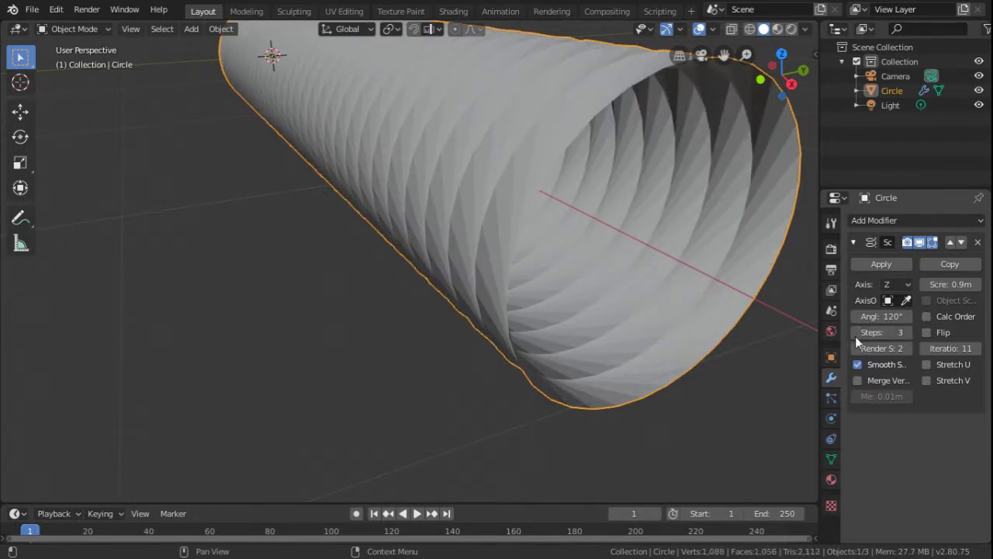
Set the Screw modifier's iterations to 10 and its screw offset to about 0.1 m to form a short ring.
mouse_move(951, 348)
left_mouse_down()
mouse_move(908, 348)
mouse_move(943, 349)
left_mouse_up()
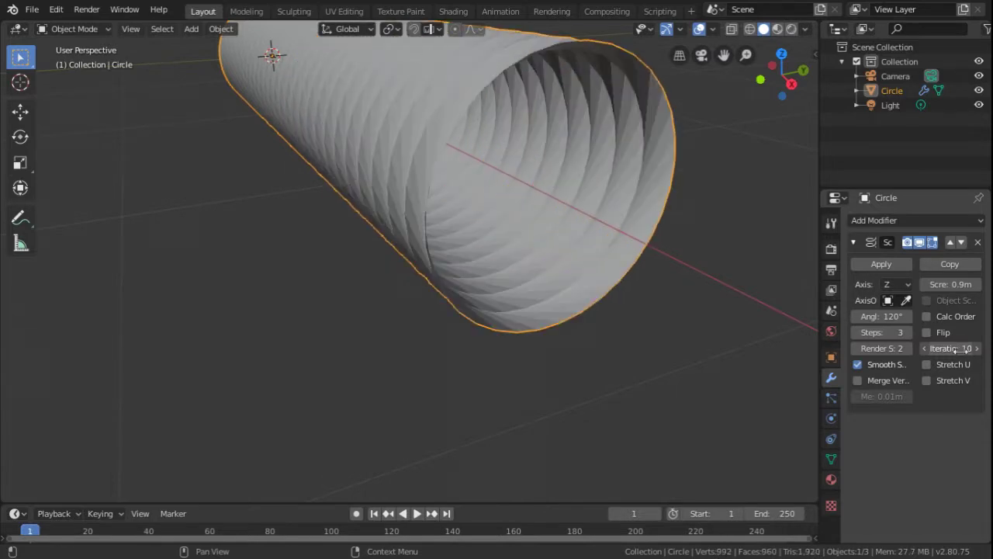
left_click_drag(950, 284, 925, 284)
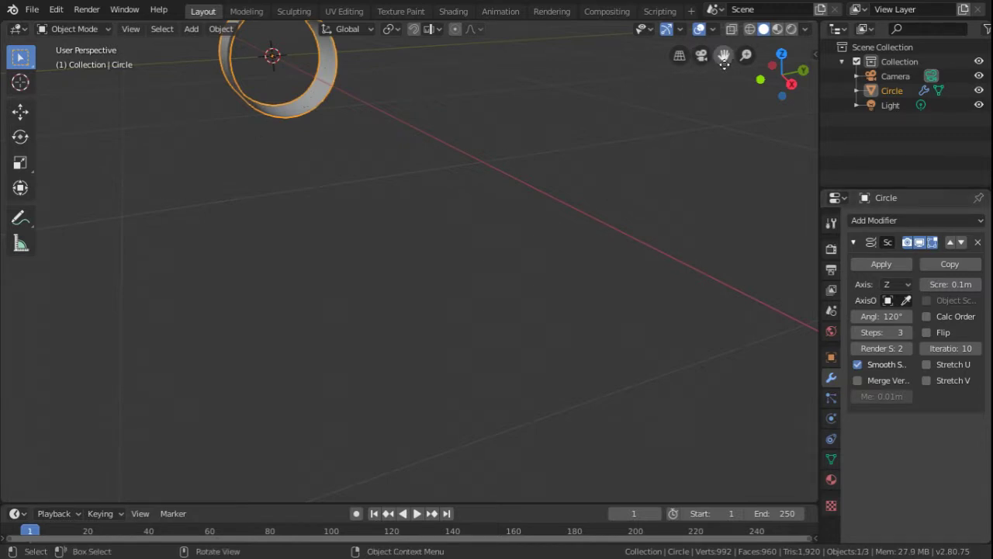
left_click_drag(723, 55, 880, 227)
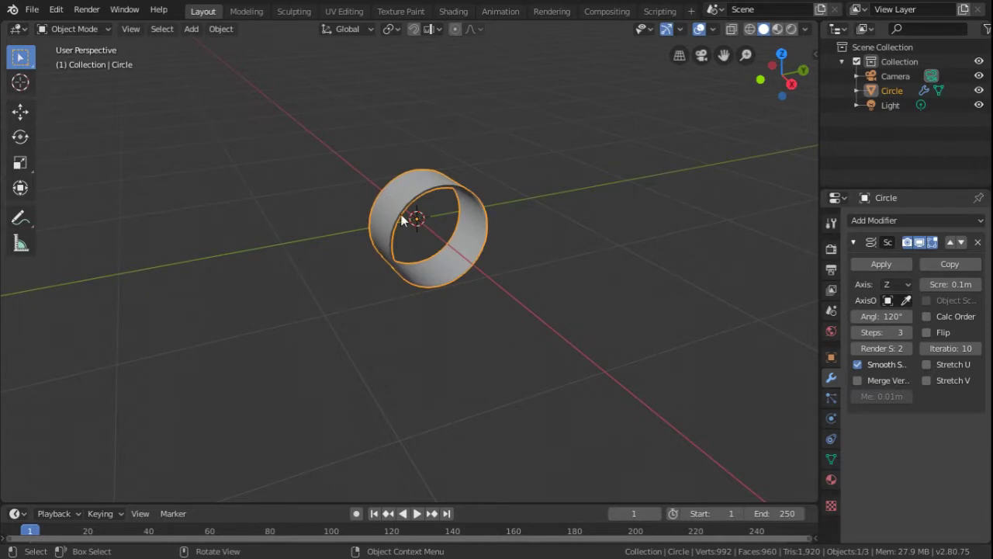
scroll(402, 216, "up", 8)
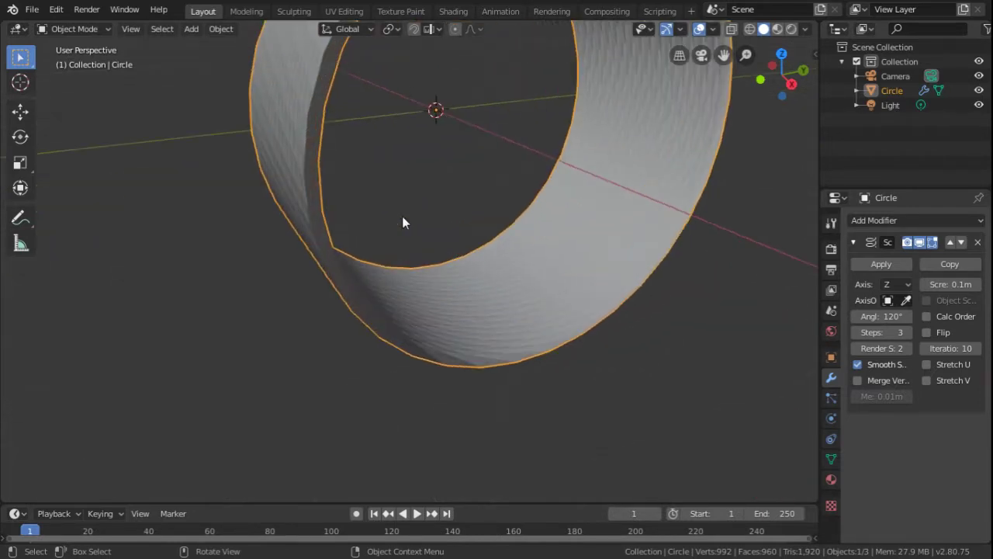
Lengthen the tube by raising the Screw modifier's screw offset to 6 m and further to 8.9 m.
mouse_move(951, 284)
left_mouse_down()
mouse_move(992, 285)
mouse_move(953, 285)
left_mouse_up()
middle_click_drag(600, 287, 599, 292)
scroll(599, 287, "down", 8)
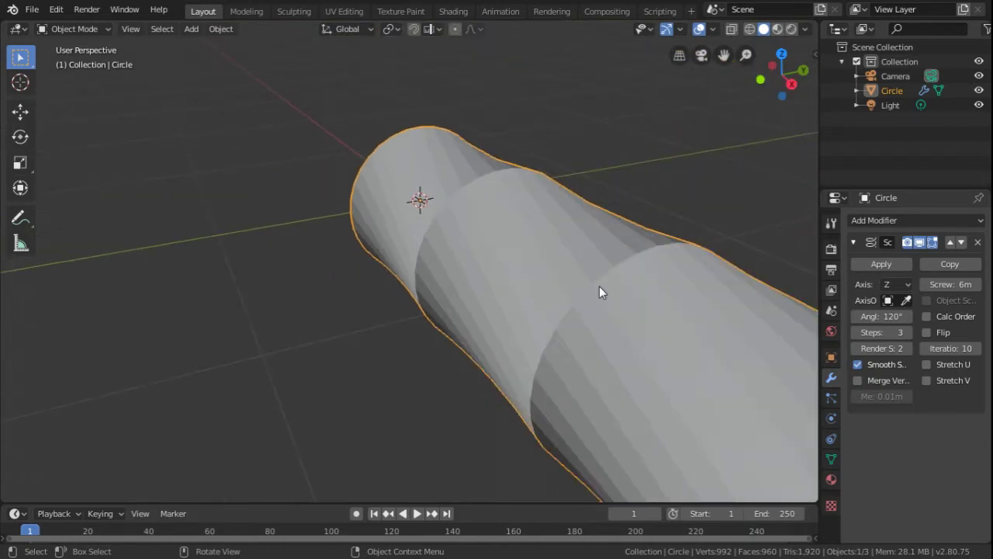
scroll(600, 293, "down", 2)
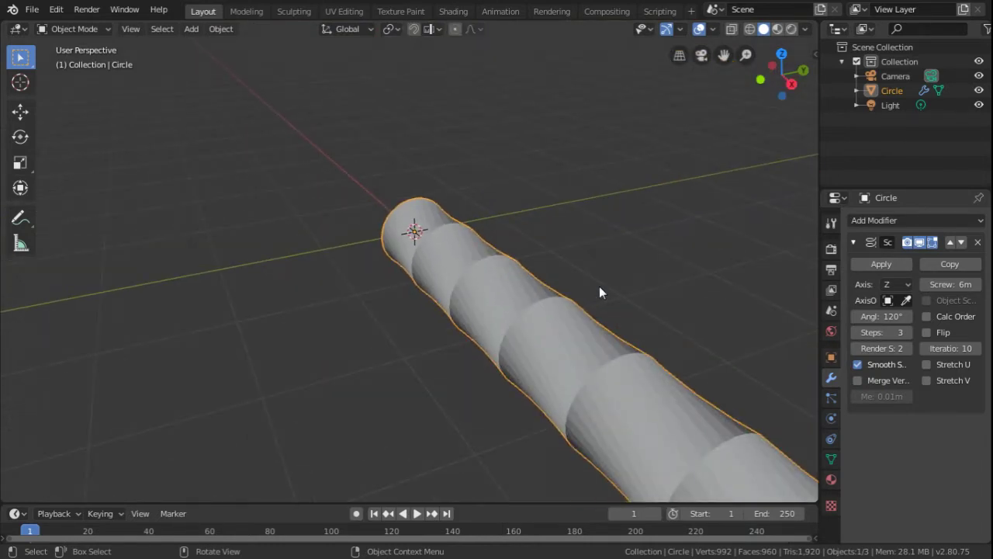
scroll(600, 293, "down", 3)
scroll(599, 293, "down", 1)
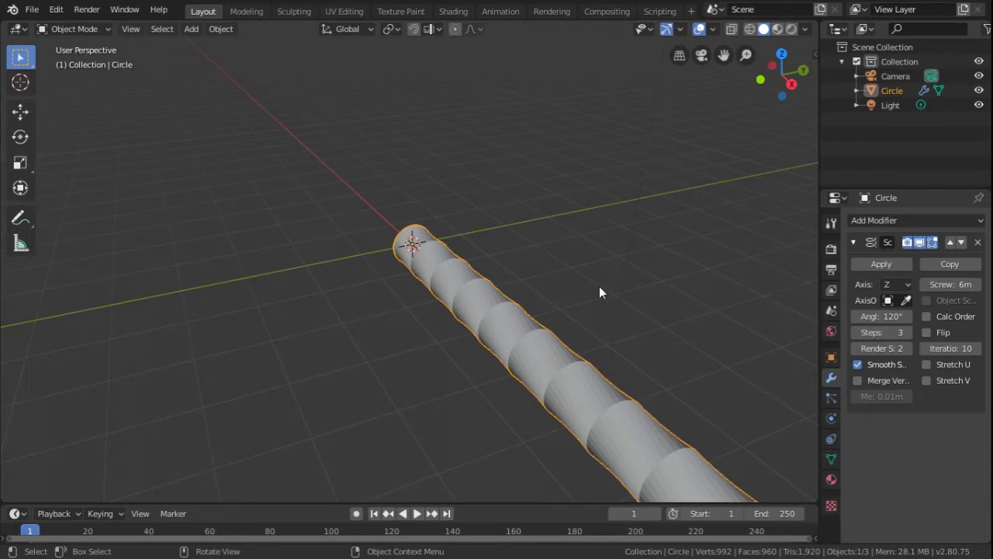
mouse_move(953, 286)
left_mouse_down()
mouse_move(990, 286)
mouse_move(963, 286)
left_mouse_up()
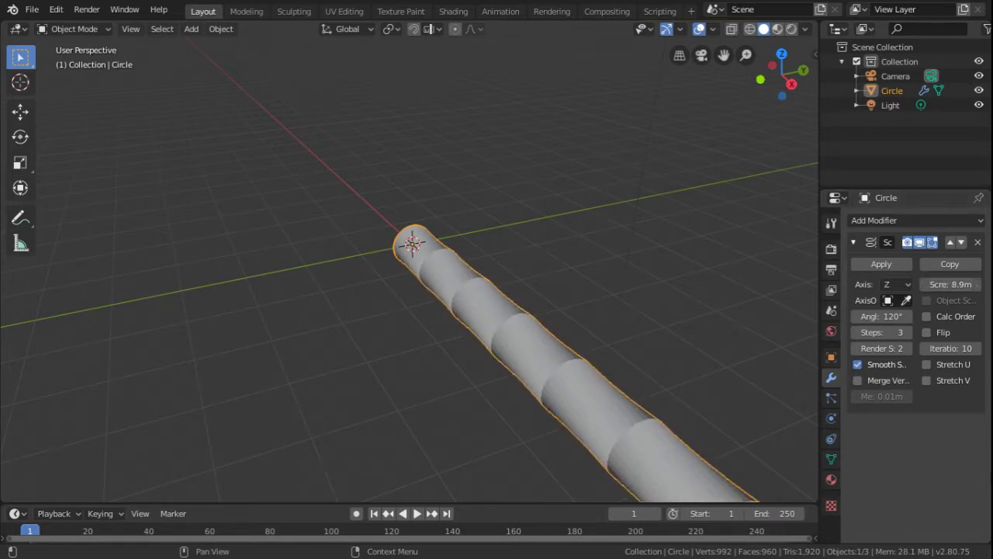
Reduce the Screw modifier's iterations to 1 to leave a single short section of tube.
left_click(959, 347)
type("1")
key("Return")
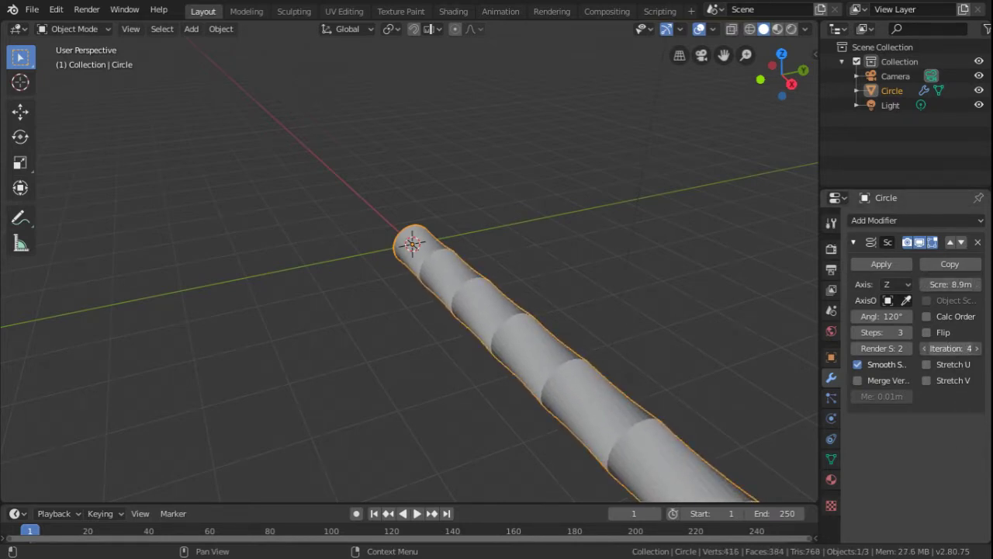
left_click_drag(929, 349, 895, 332)
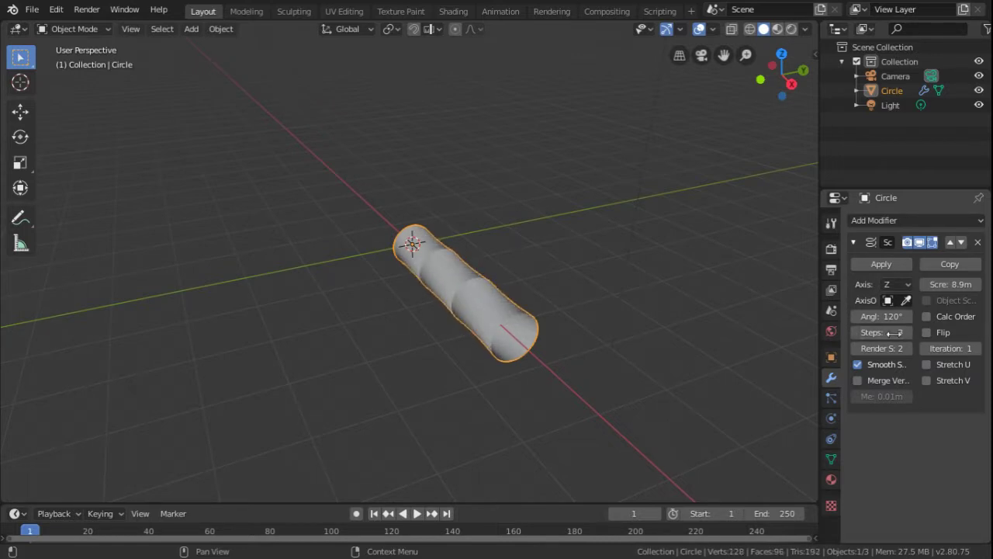
Try the X axis for the Screw modifier and switch it to the Y axis.
left_click(898, 287)
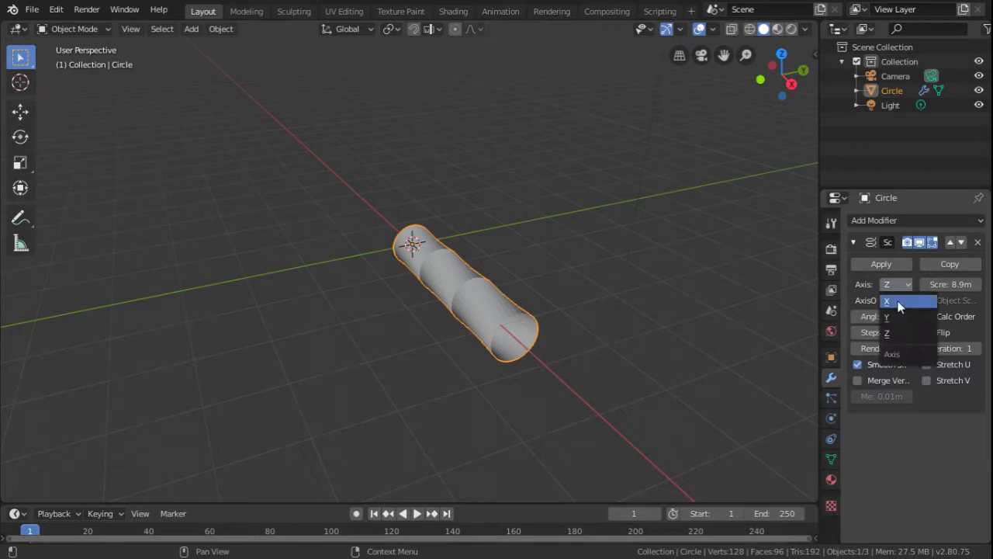
left_click(900, 305)
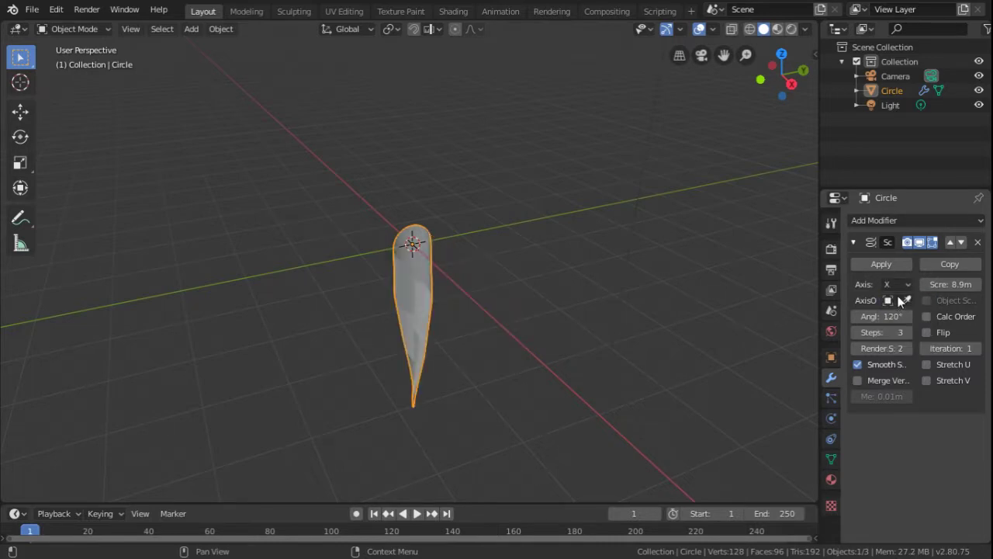
left_click(899, 287)
left_click(897, 319)
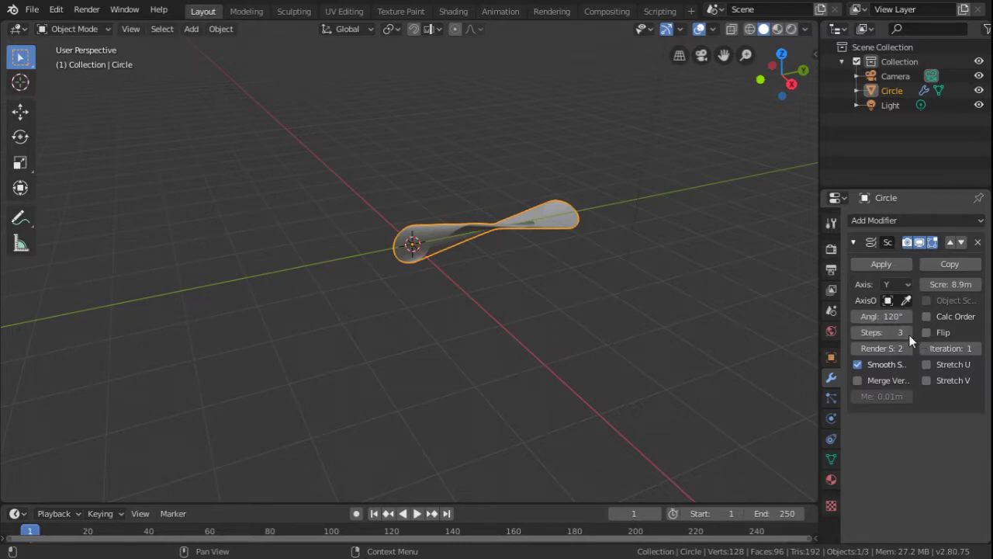
Form a smooth twisted rope with 171 viewport steps, 10 iterations and a screw offset of about 1.4 m.
left_click_drag(891, 332, 969, 348)
left_click_drag(951, 284, 854, 284)
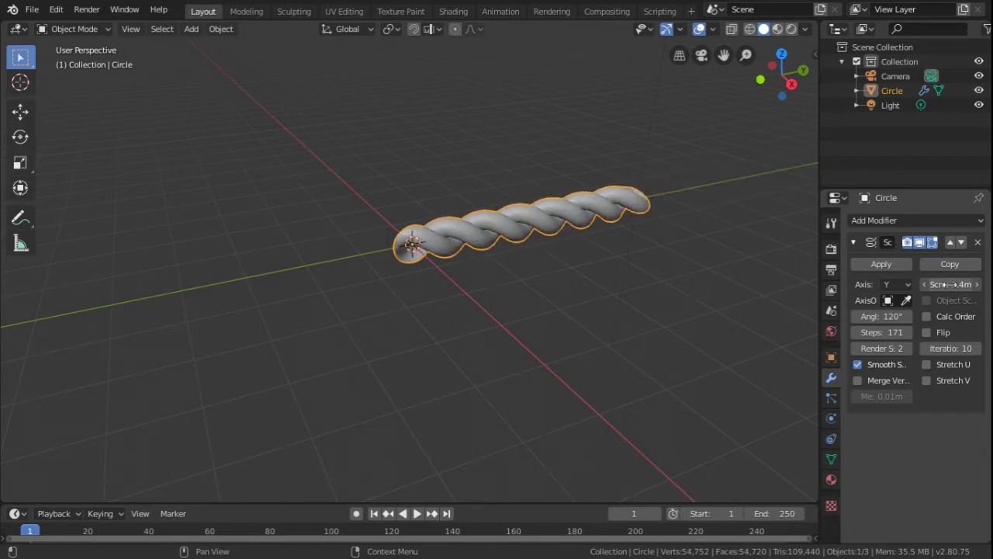
Stand the rope upright by setting the Screw modifier's axis to X and its screw offset to about -0.9 m.
left_click(899, 284)
left_click(899, 302)
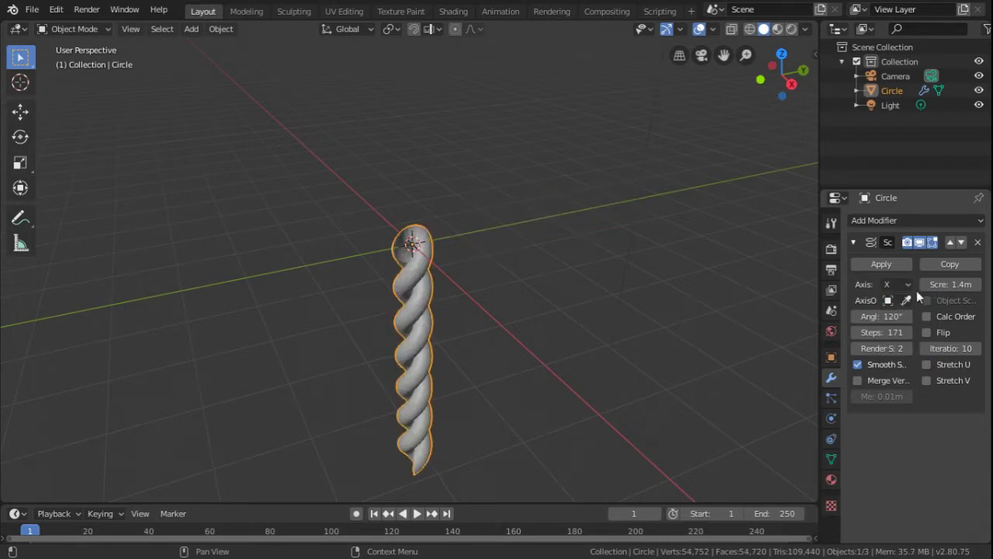
left_click_drag(952, 284, 896, 284)
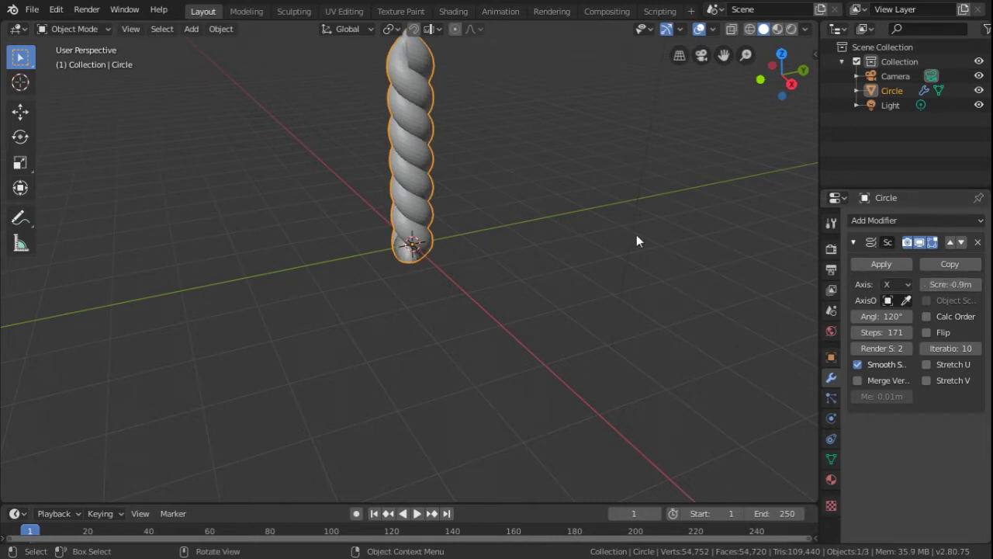
scroll(407, 202, "down", 1)
scroll(406, 202, "down", 1)
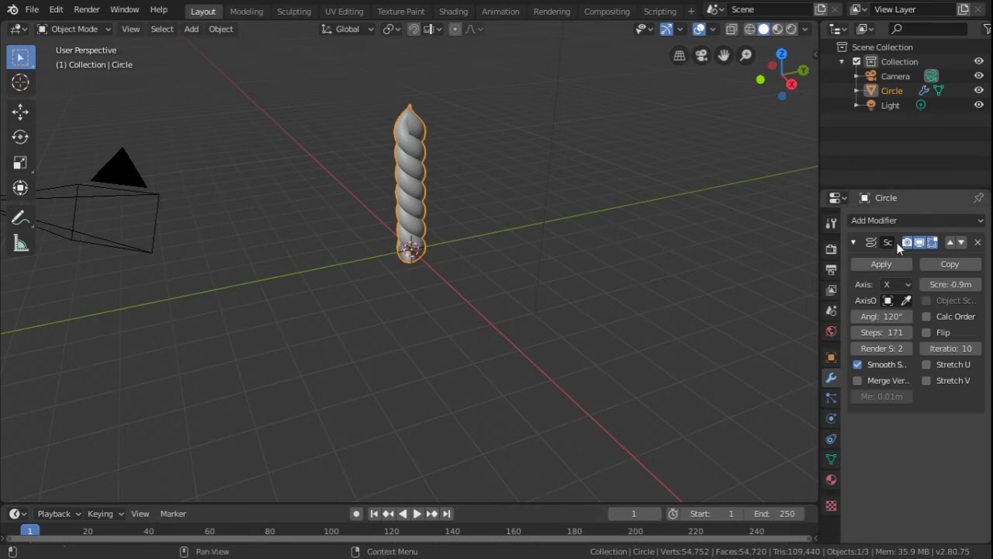
Stretch the upright rope with a screw offset of about -2.2 m, then apply the Screw modifier and deselect the rope.
left_click_drag(941, 284, 910, 284)
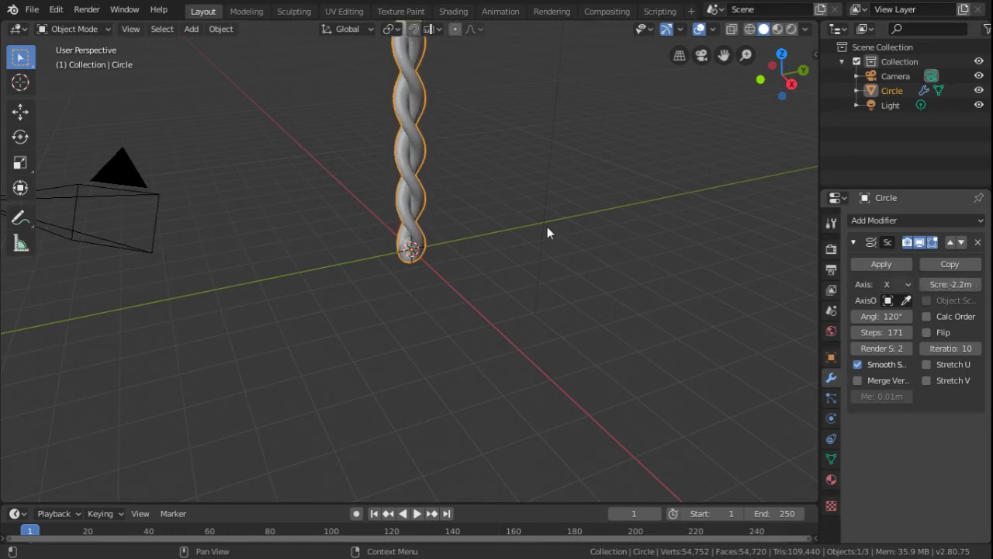
scroll(548, 233, "down", 4)
scroll(547, 233, "down", 3)
scroll(547, 233, "up", 2)
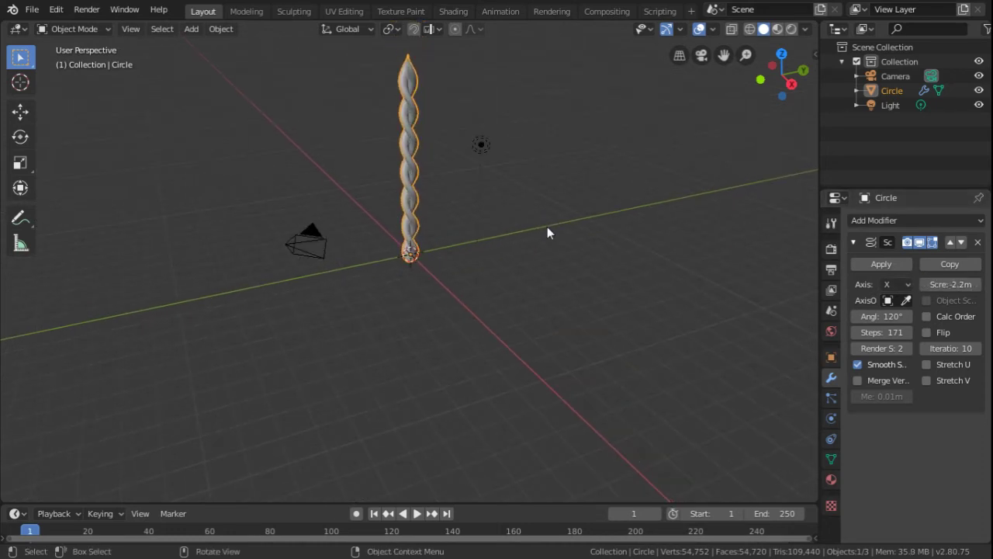
left_click(899, 267)
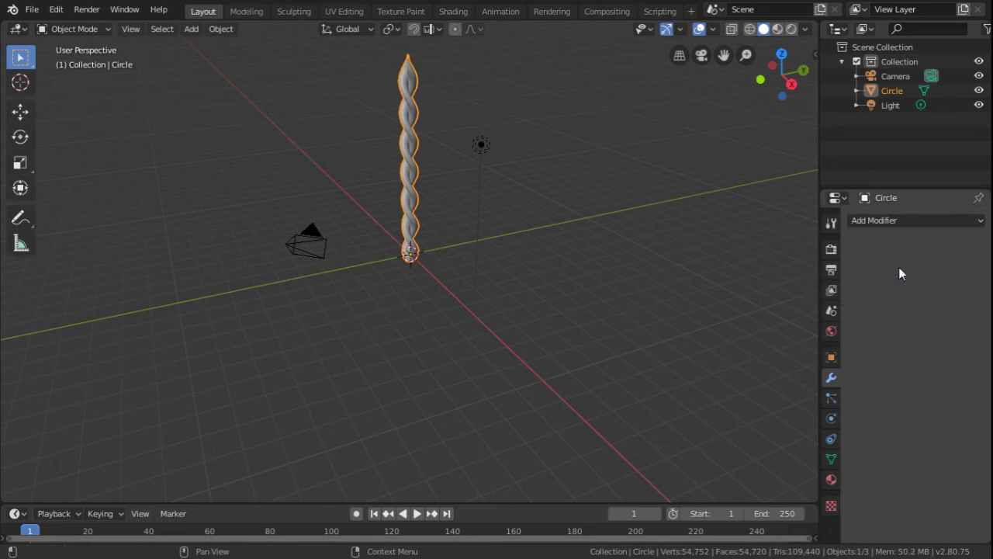
left_click(620, 257)
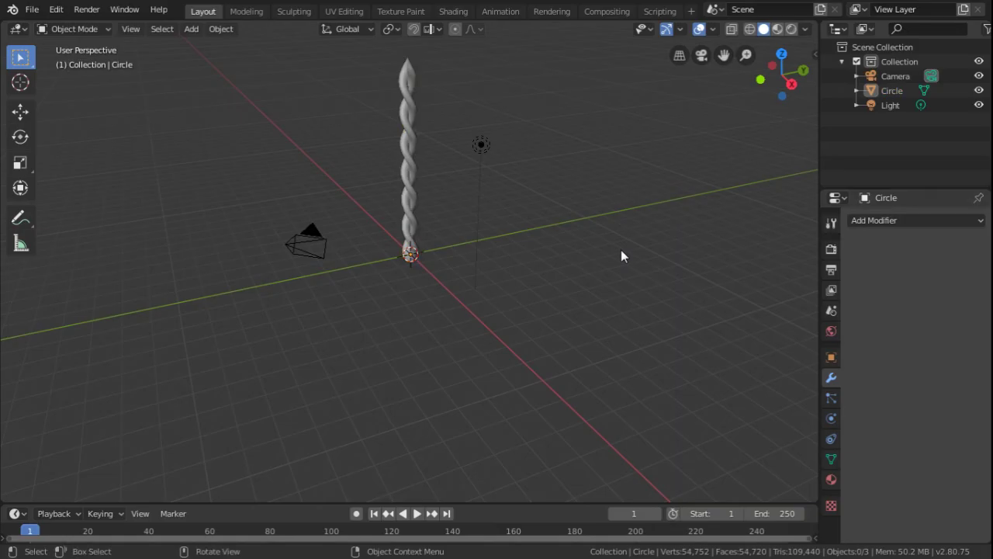